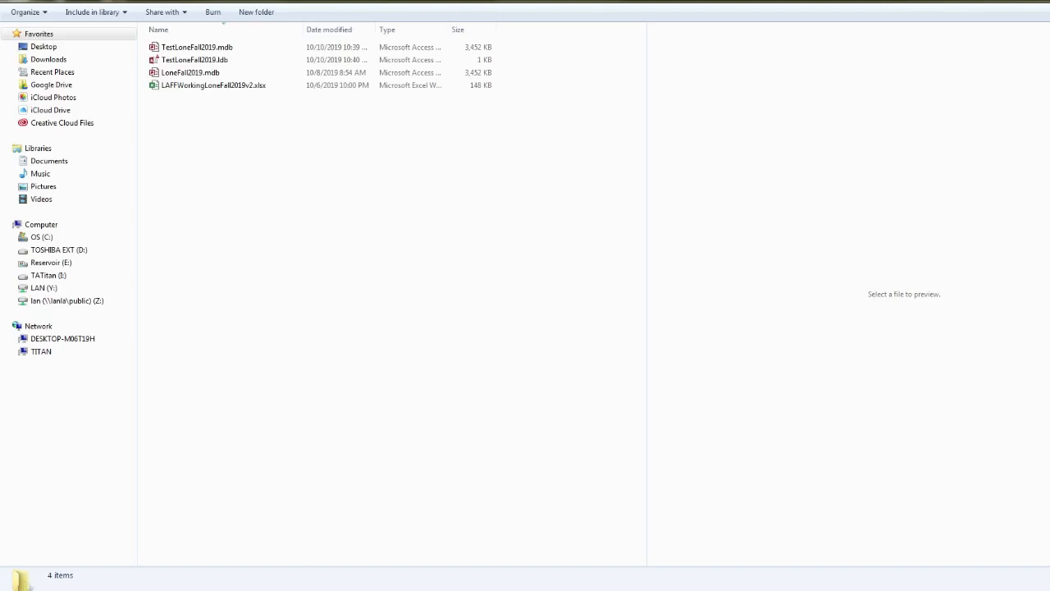
Launch LAFF2.0 from the LeppertAssociates program folder.
left_click(18, 581)
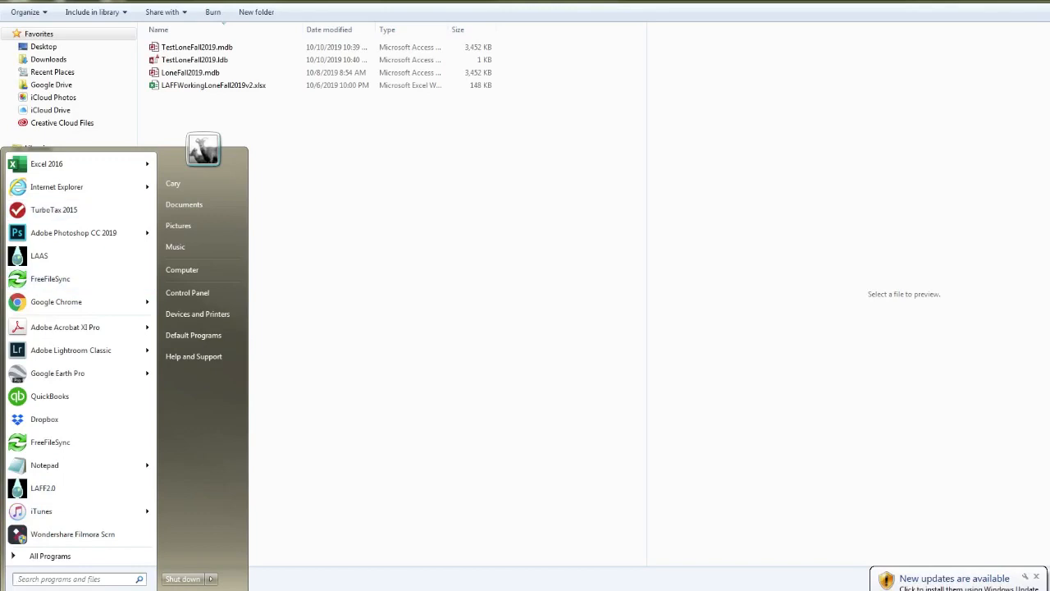
left_click(49, 555)
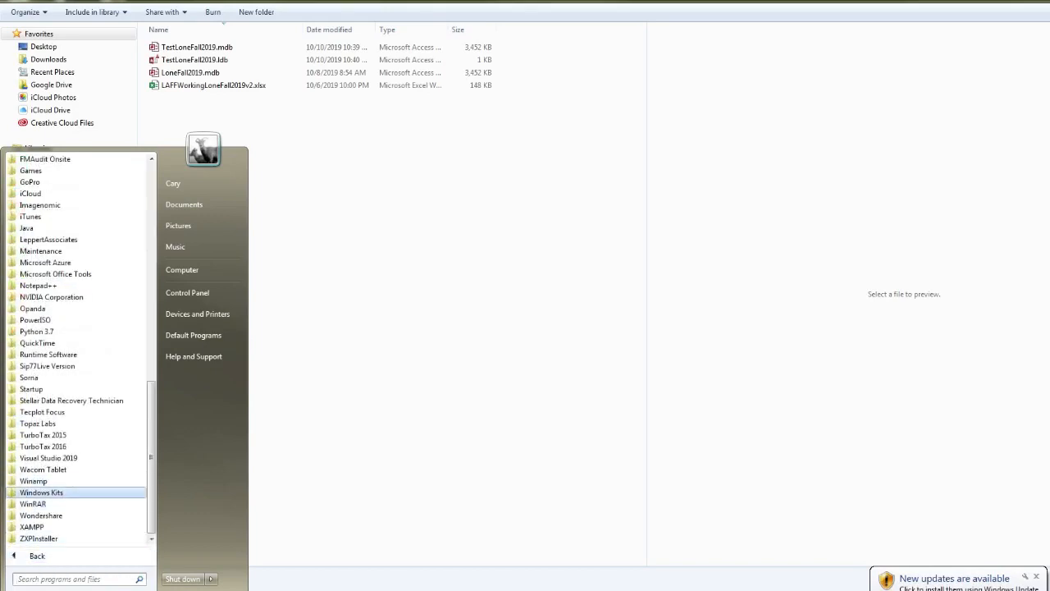
left_click_drag(150, 460, 151, 440)
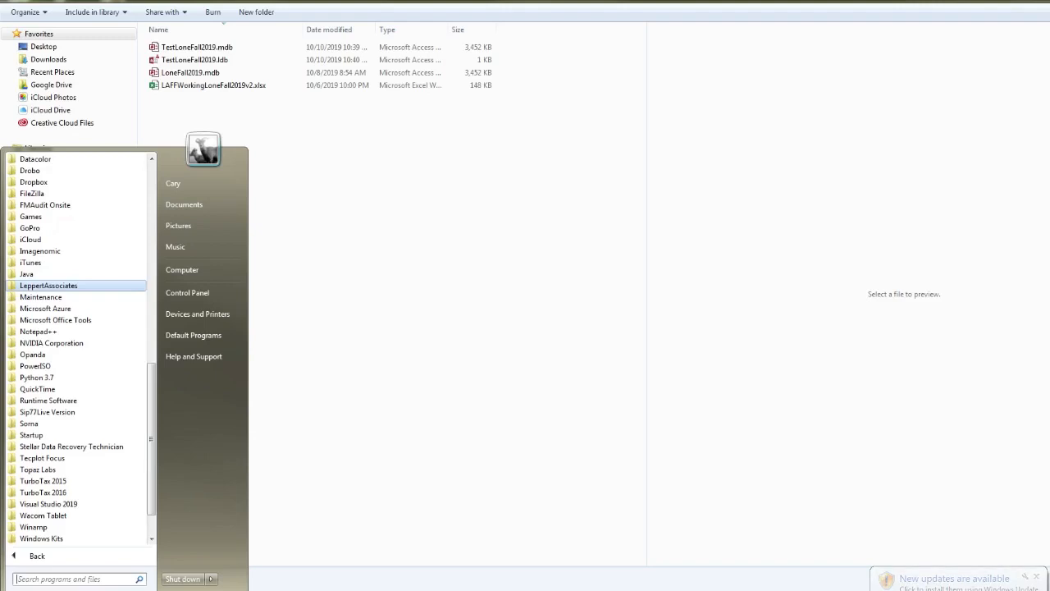
left_click(48, 284)
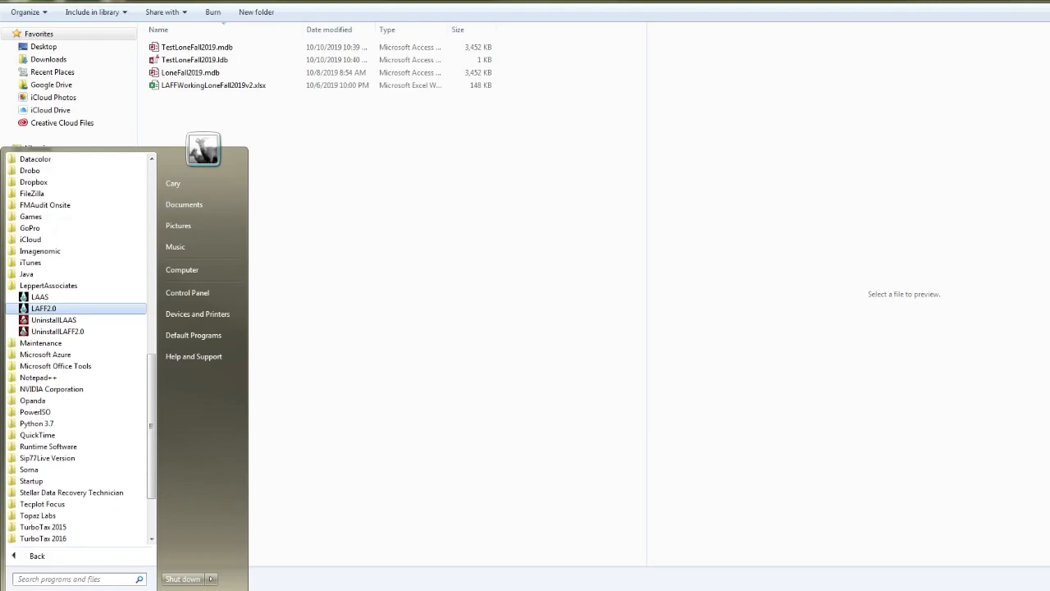
key("Return")
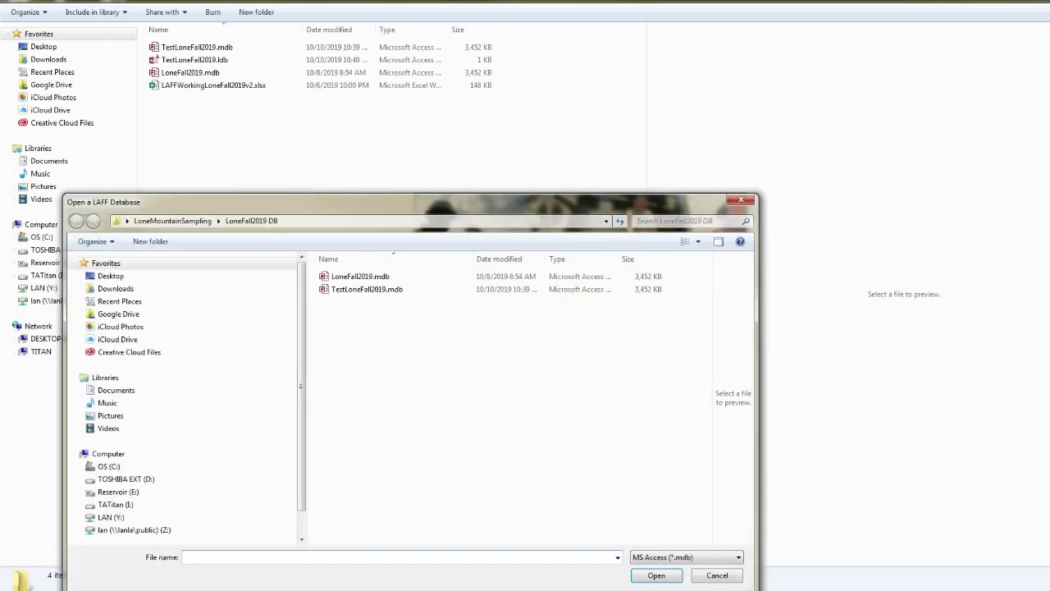
Open the TestLoneFall2019.mdb database from the LoneFall2019 DB folder inside LoneMountainSampling.
left_click_drag(603, 202, 659, 86)
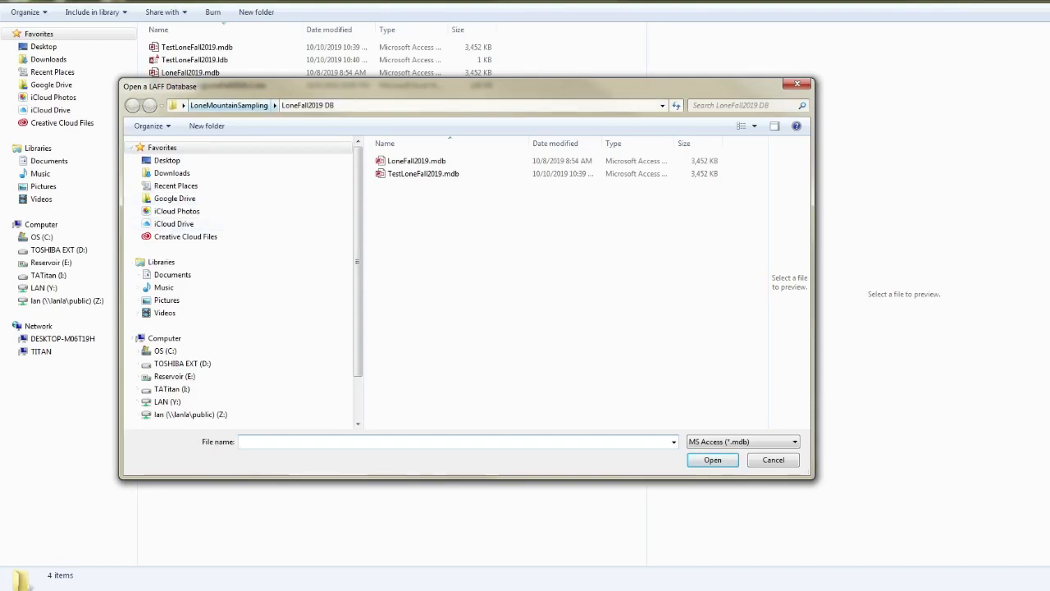
left_click(229, 106)
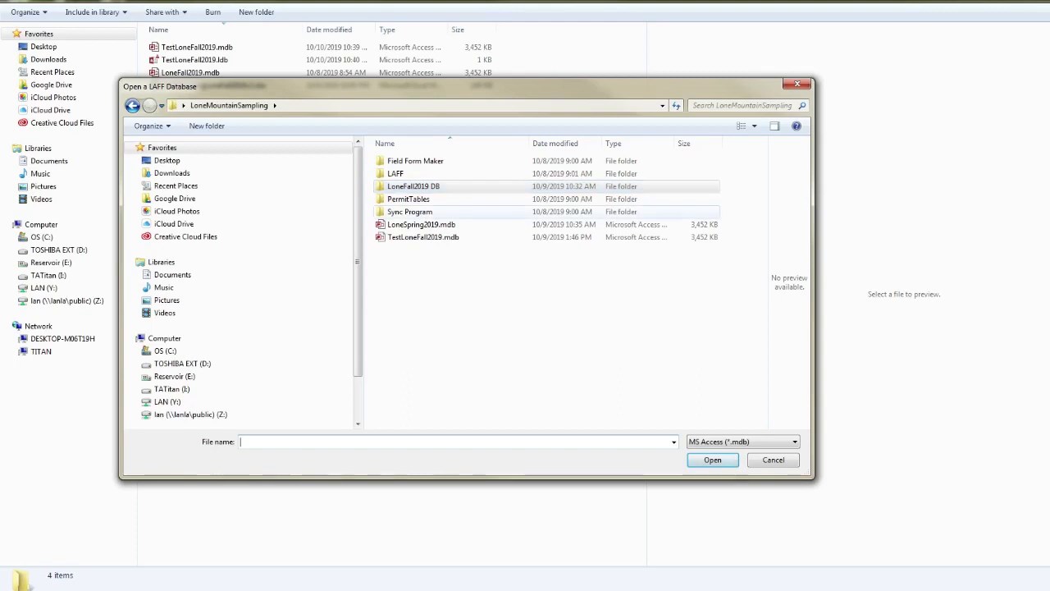
double_click(412, 187)
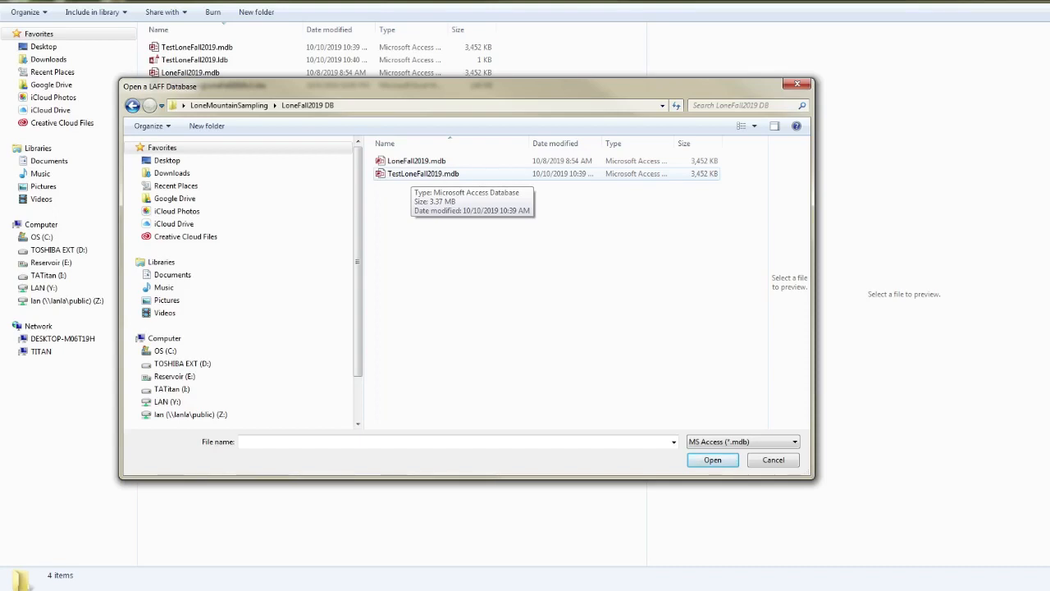
left_click(412, 173)
key("Return")
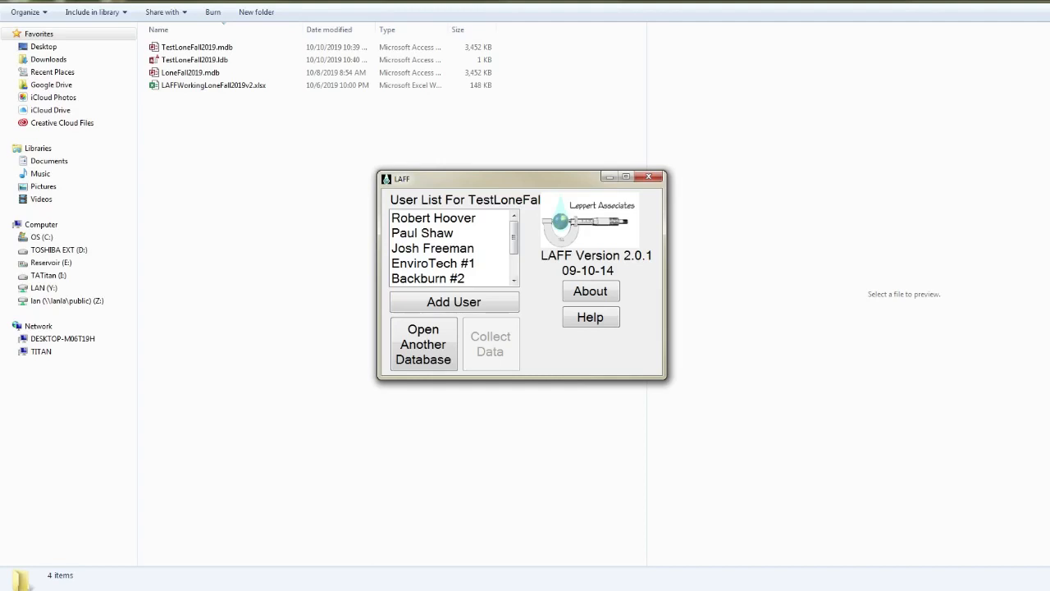
Start collecting data as the user Tester, accepting the current date and time without changes.
scroll(451, 248, "down", 1)
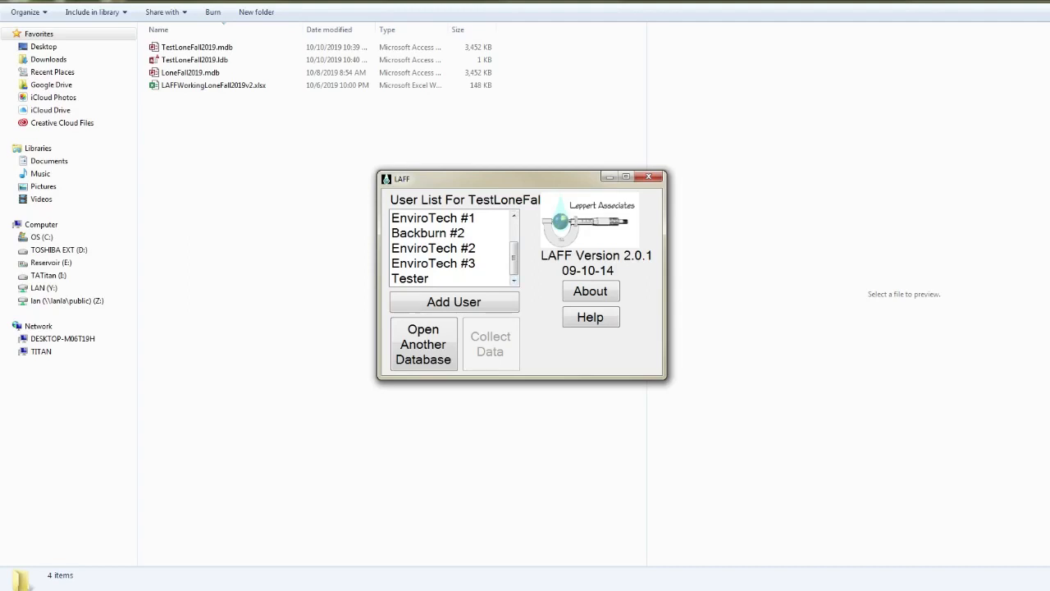
left_click(410, 279)
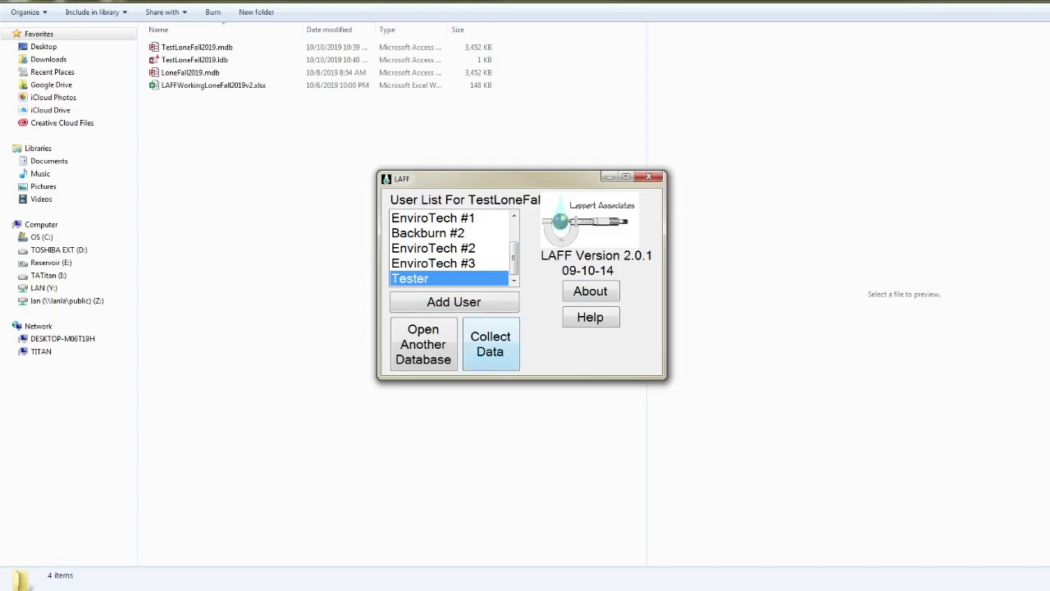
left_click(491, 344)
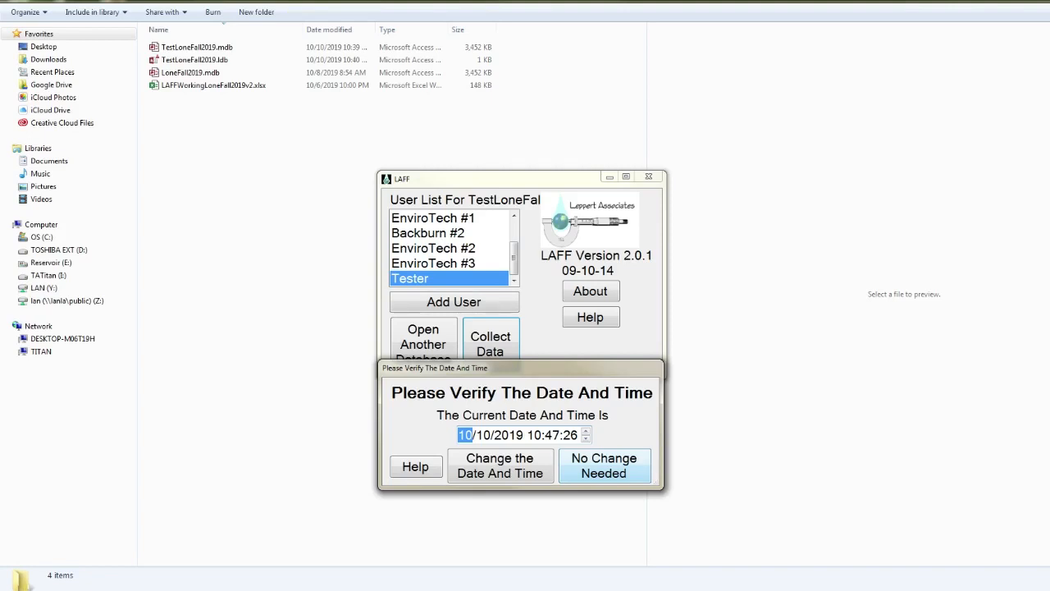
key("Return")
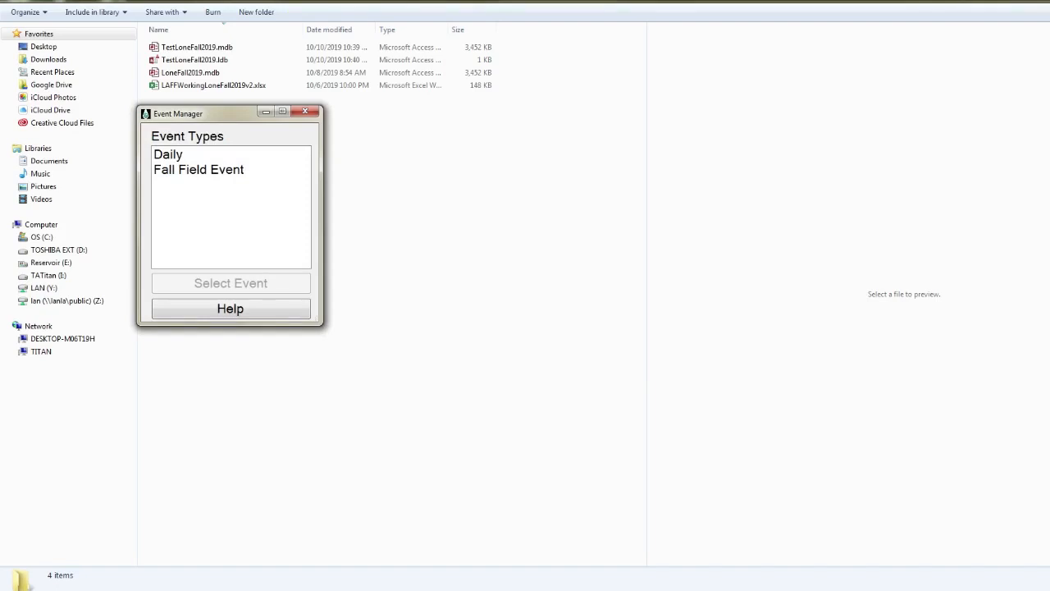
Create a new event of the Daily type, accepting that other events of this type are still incomplete.
left_click_drag(222, 114, 479, 174)
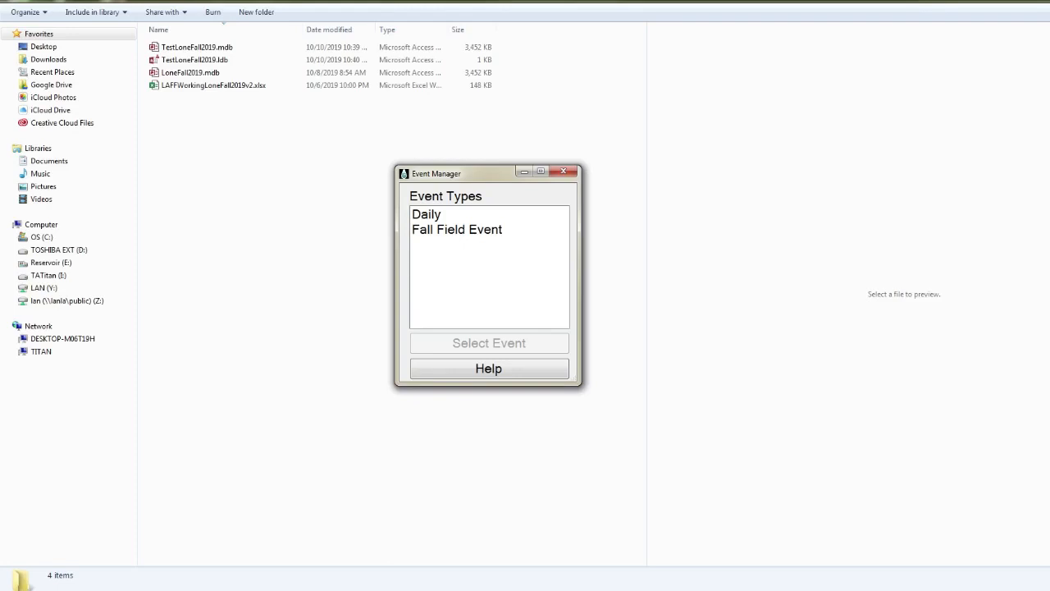
left_click(426, 214)
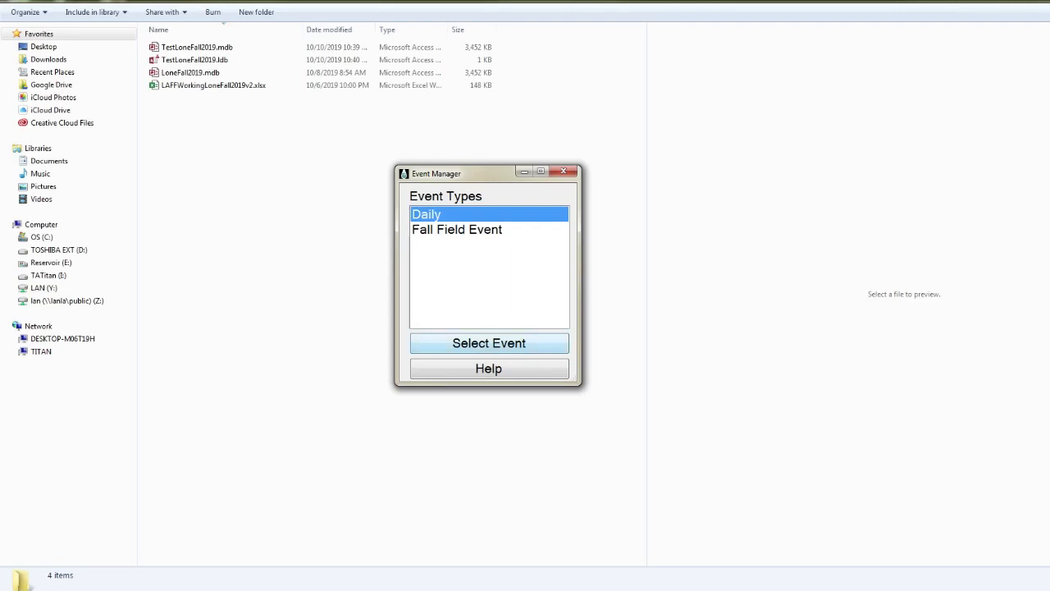
left_click(488, 343)
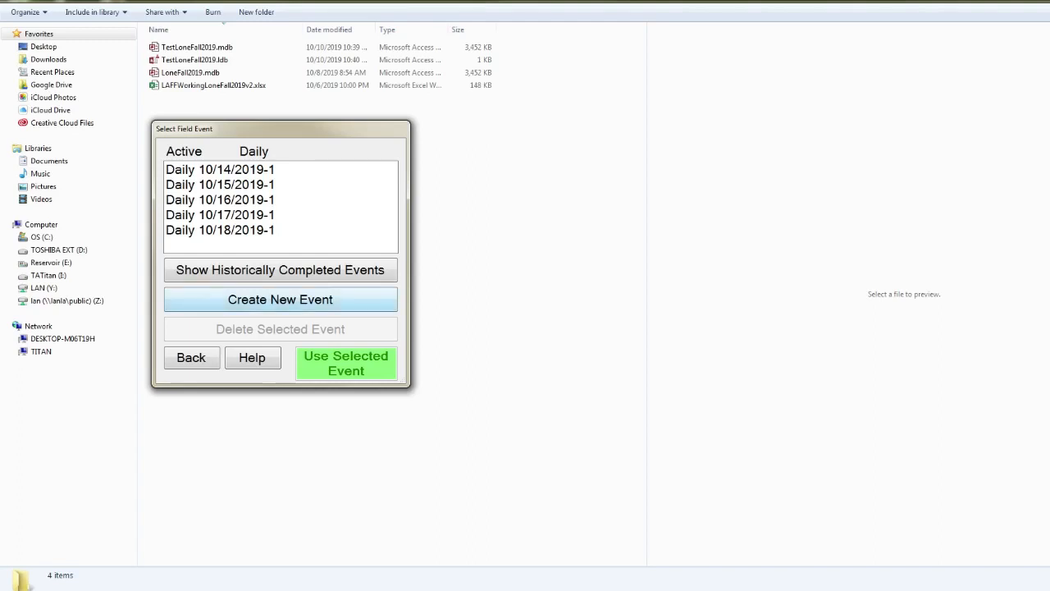
left_click(280, 298)
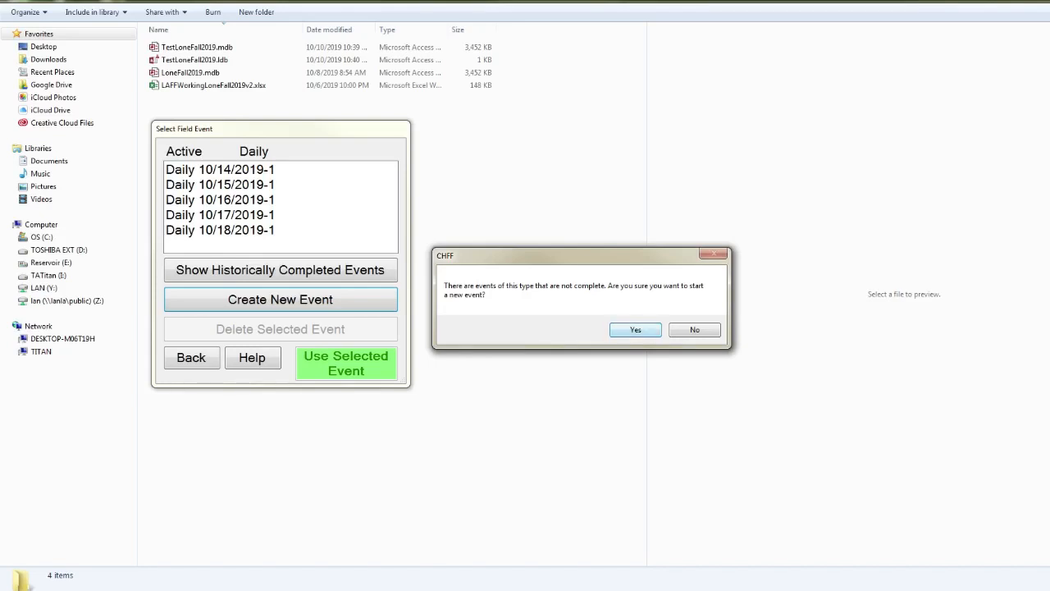
key("Return")
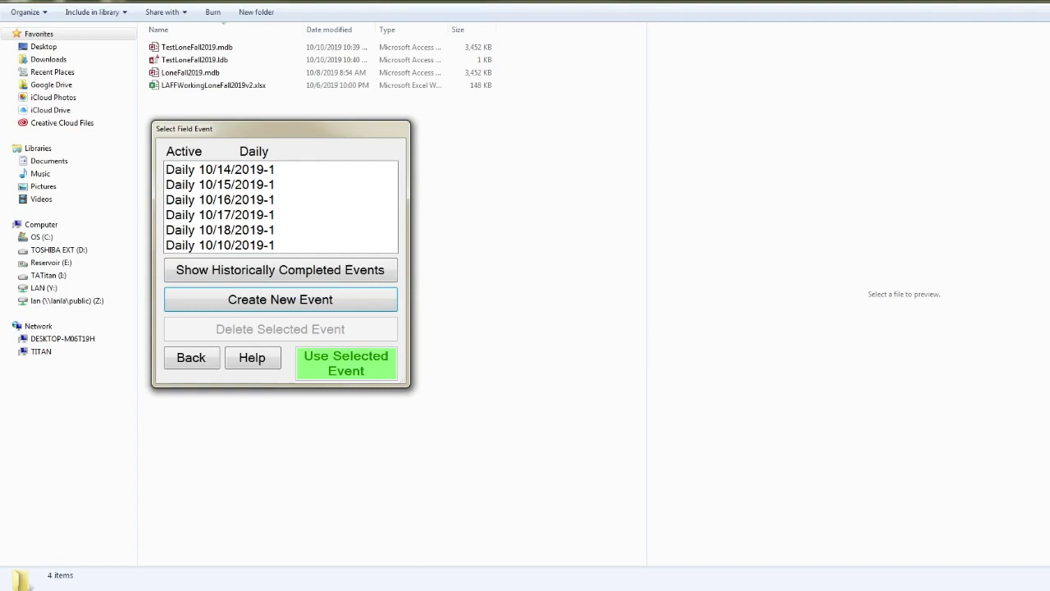
Use the Daily 10/10/2019-1 event and open its Weather Form for the Site location, dismissing the progress summary.
left_click(246, 246)
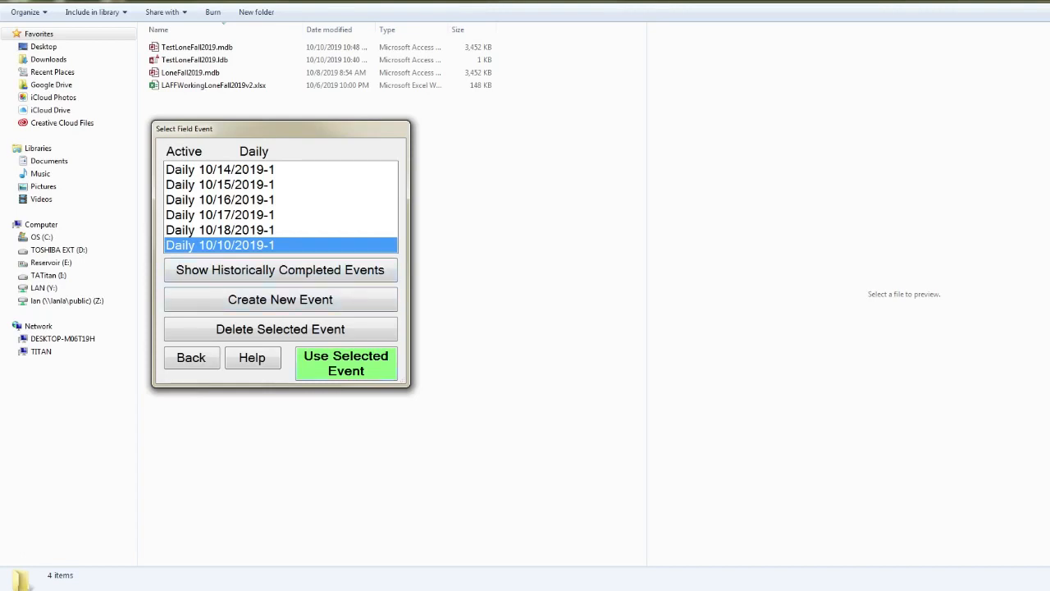
left_click(346, 364)
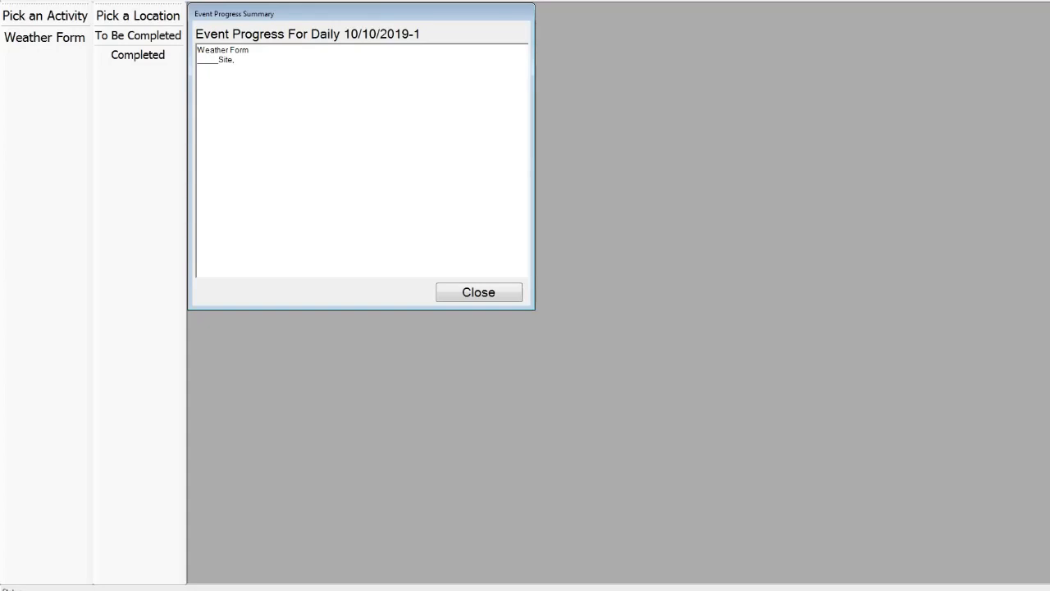
left_click(45, 39)
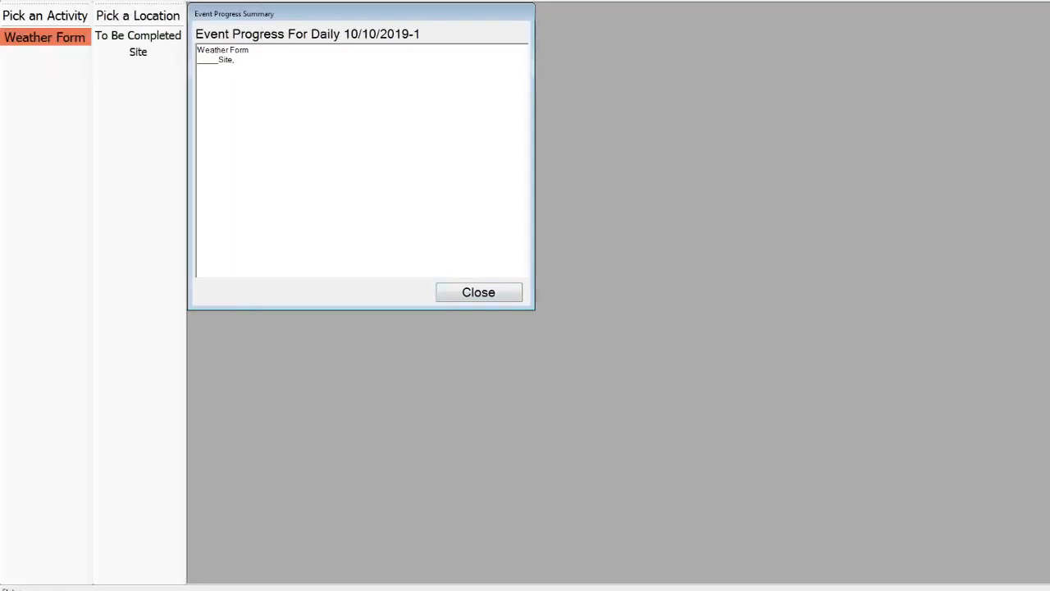
left_click(479, 292)
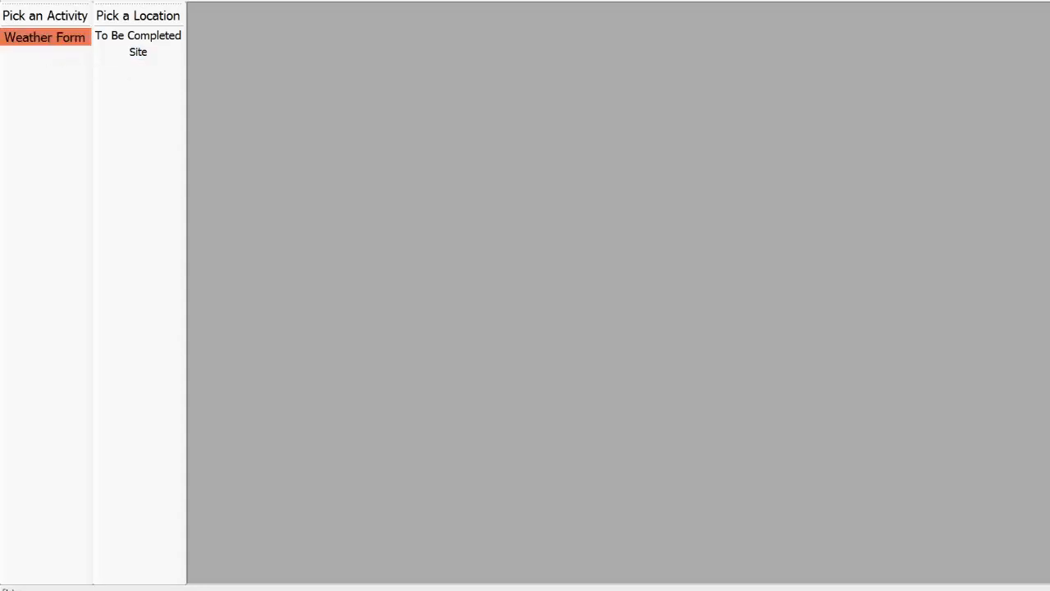
left_click(138, 52)
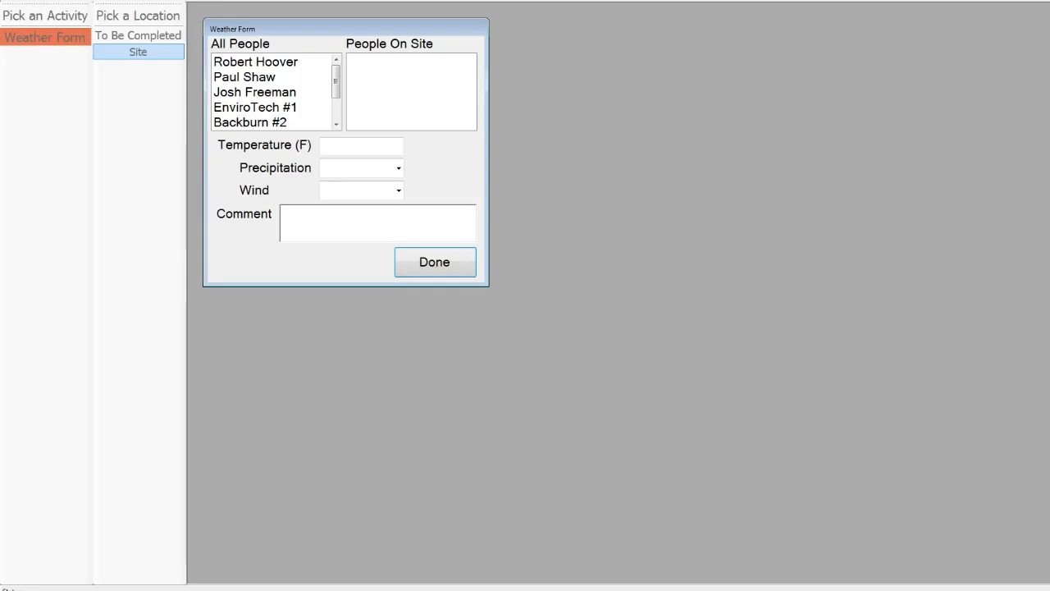
Add Tester and the first two people in the full list to the people on site.
mouse_move(335, 81)
left_mouse_down()
mouse_move(335, 103)
mouse_move(336, 84)
left_mouse_up()
left_click(231, 122)
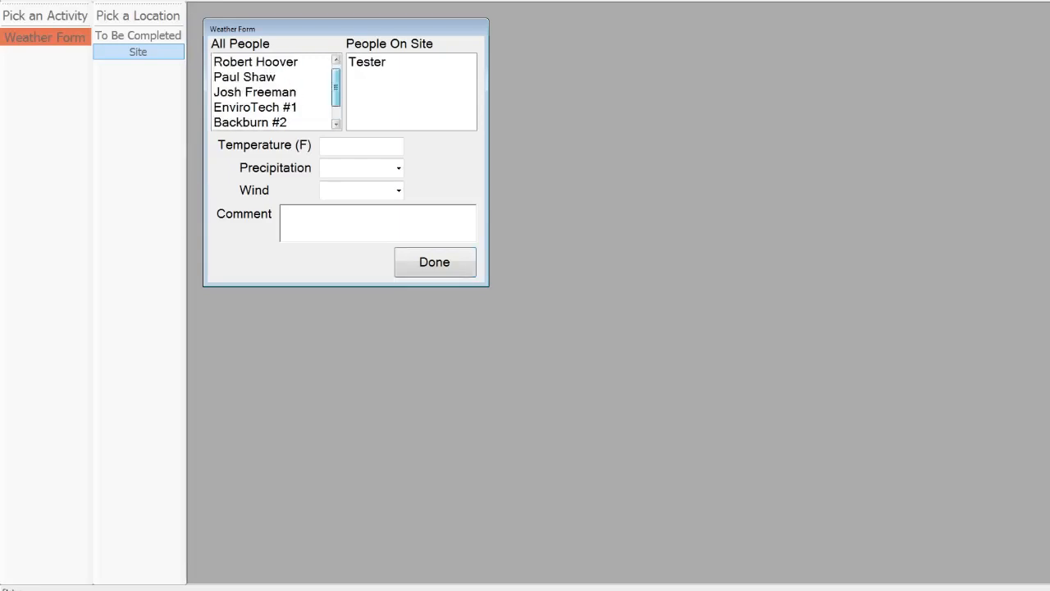
left_click(251, 62)
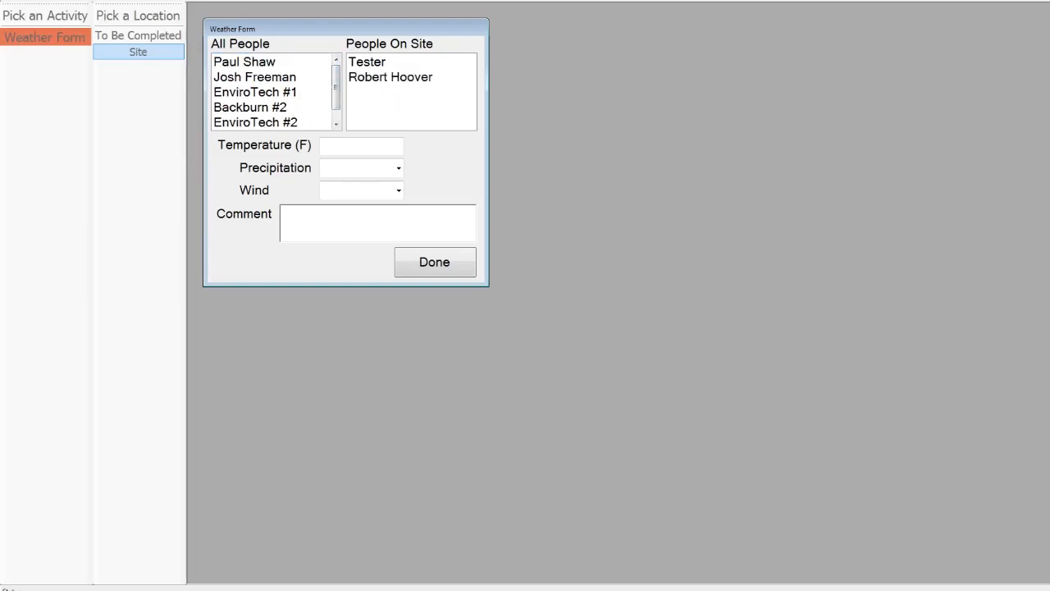
left_click(244, 62)
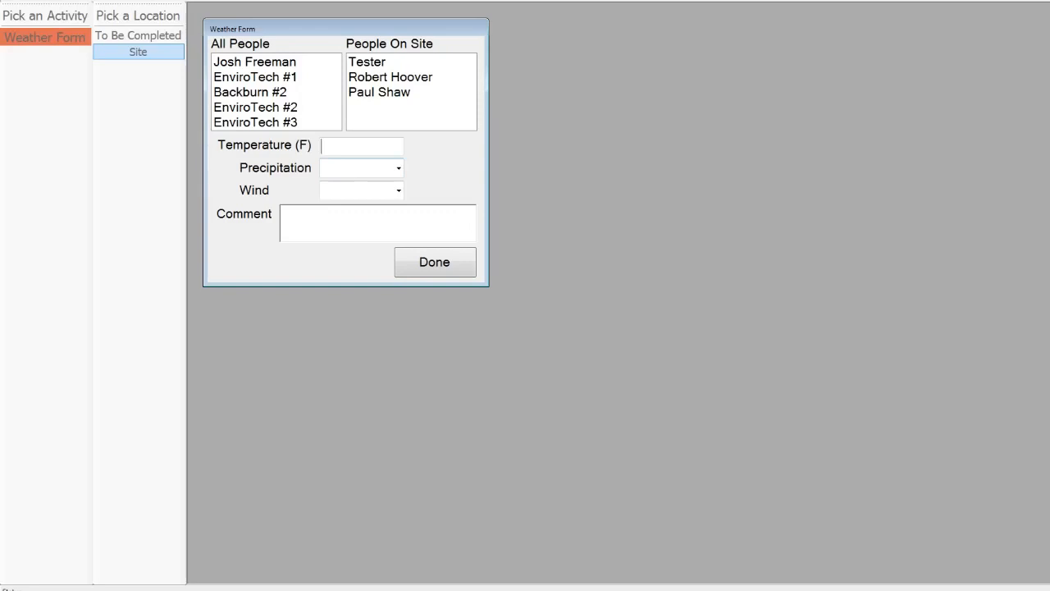
Fill in the weather readings with a temperature of 100 F, Heavy Rain precipitation and null wind.
type("100")
left_click(399, 167)
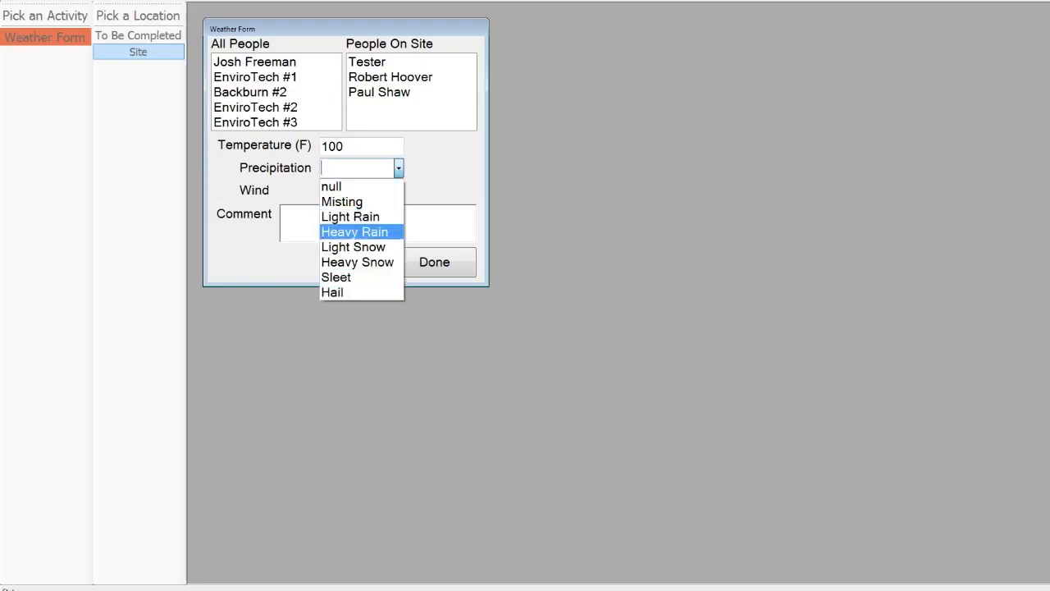
left_click(354, 232)
left_click(399, 191)
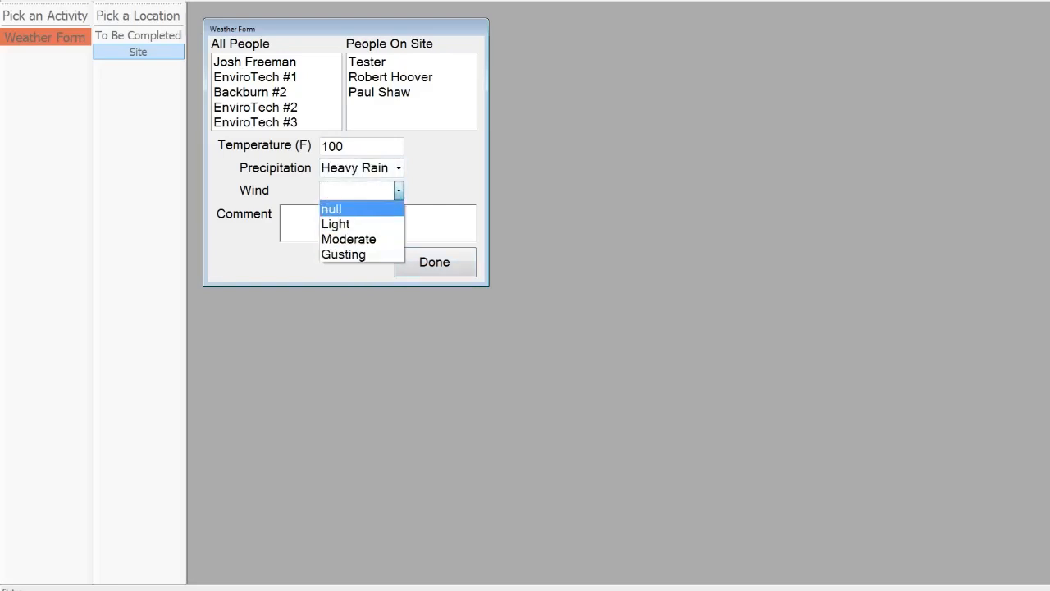
left_click(357, 210)
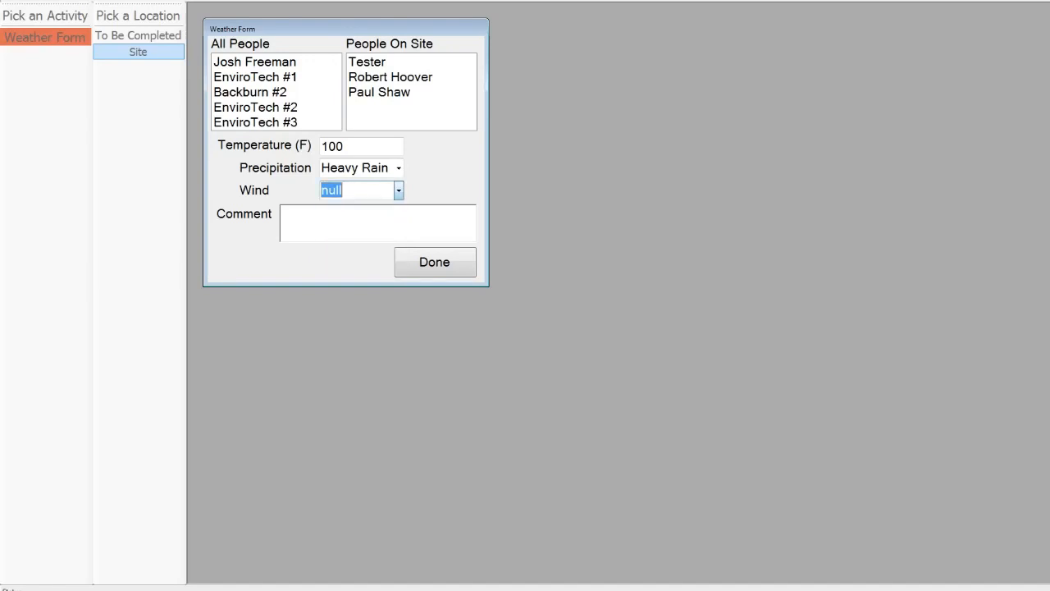
Enter the comment "Icy and windy" and complete the Weather Form.
left_click(378, 223)
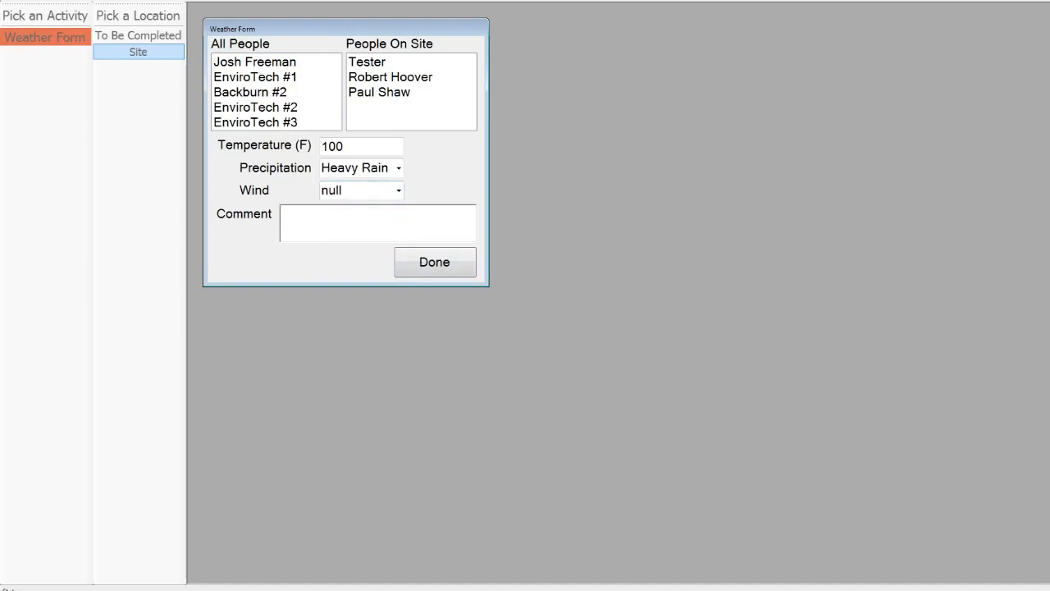
type("I")
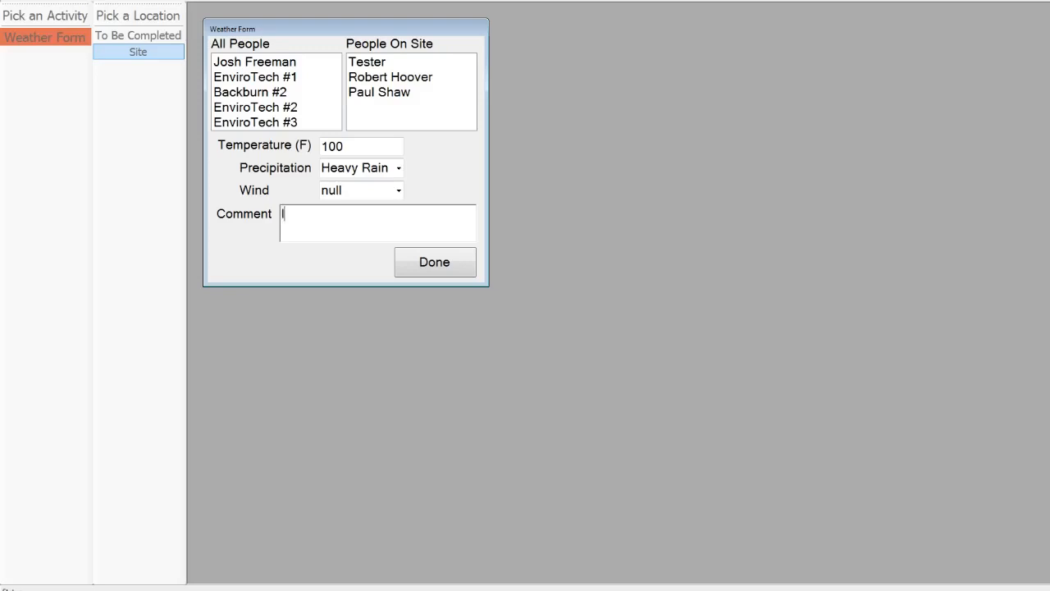
type("cy and windy")
left_click(435, 262)
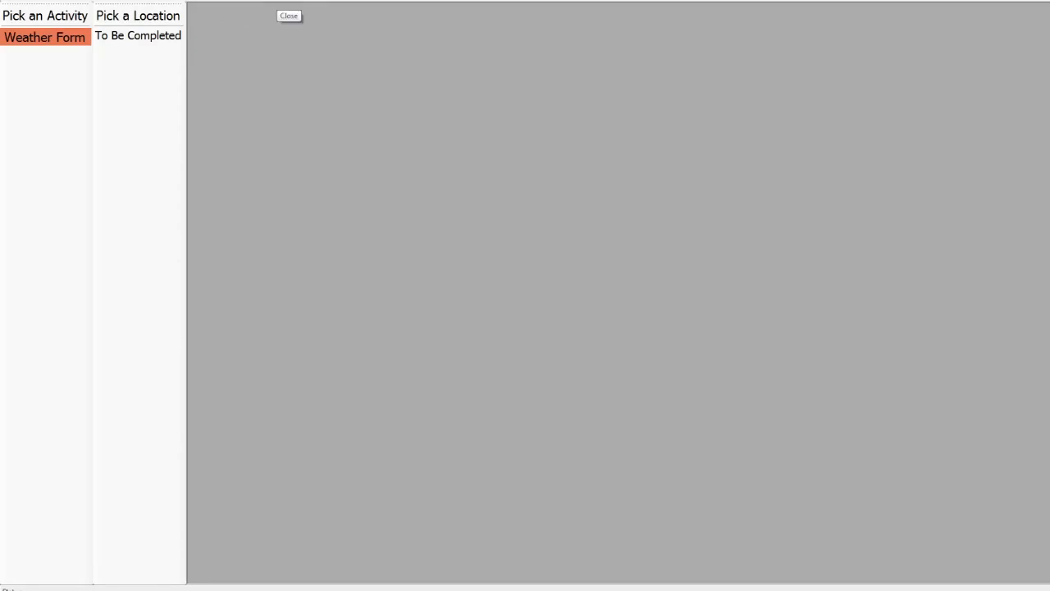
Close the daily event's data collection and return to the event types, confirming the exit despite active events.
left_click(278, 2)
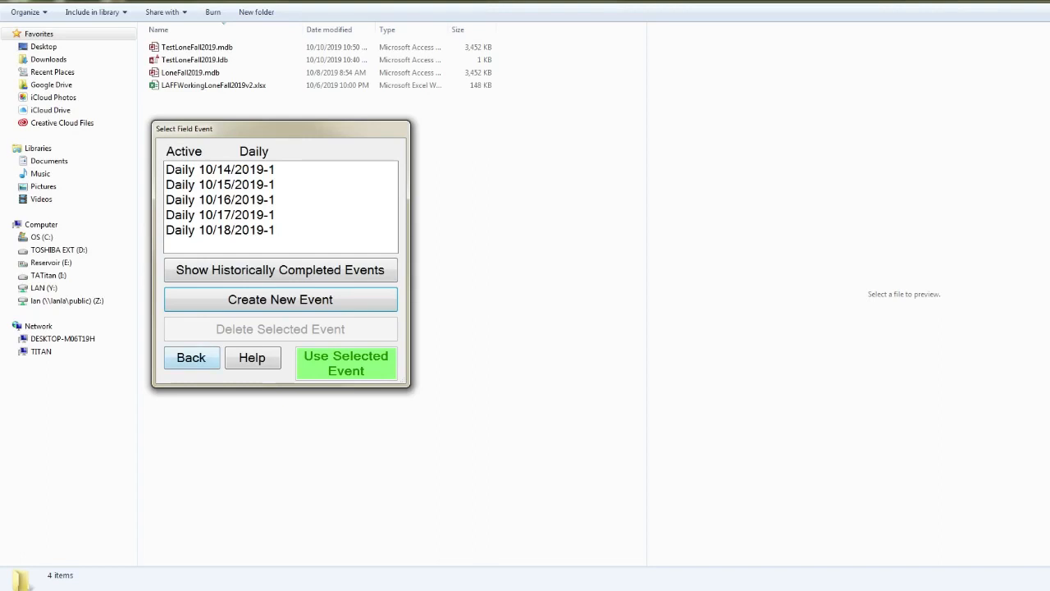
left_click(192, 358)
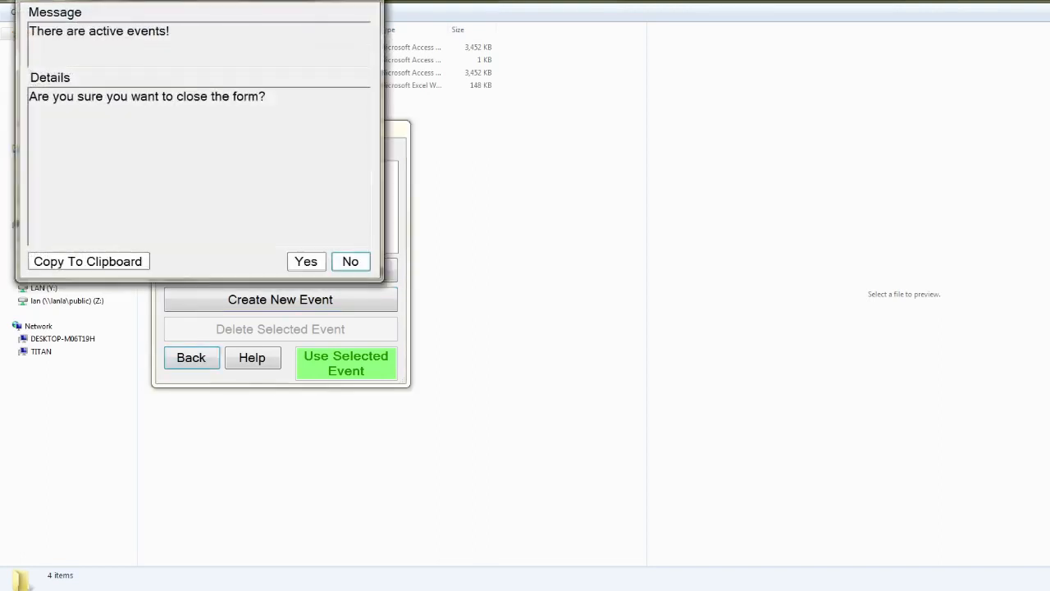
left_click(306, 261)
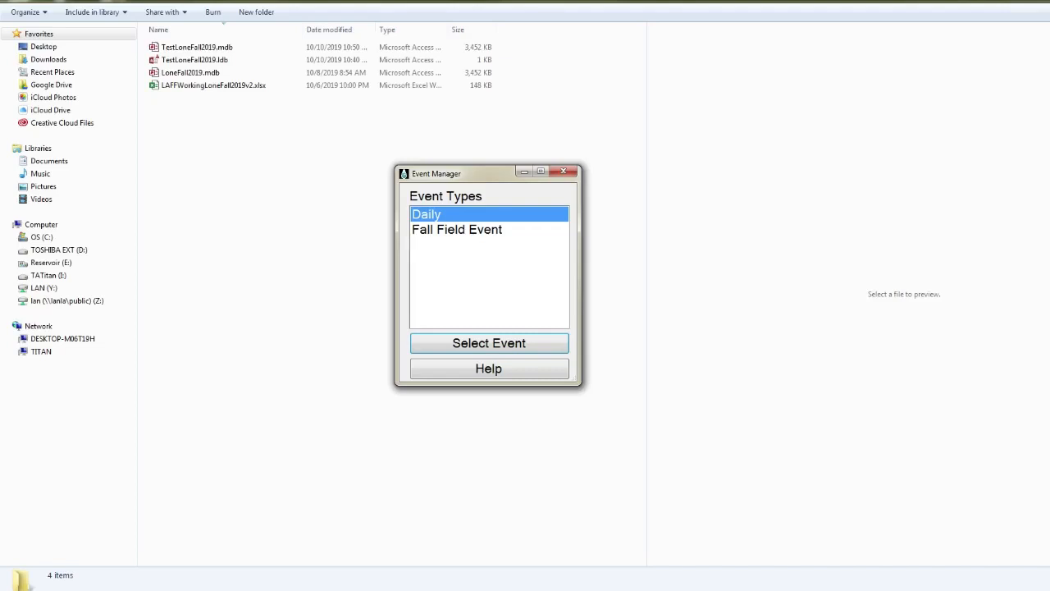
Open the active event Fall Field Event 10/10/2019-1 from the Fall Field Event type for data collection.
left_click(456, 229)
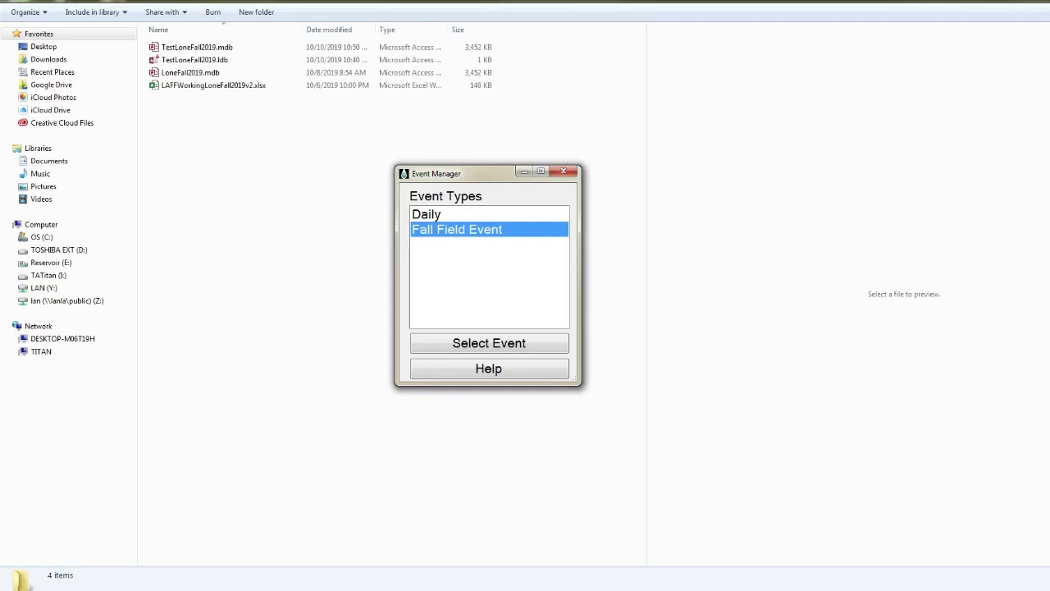
left_click(489, 343)
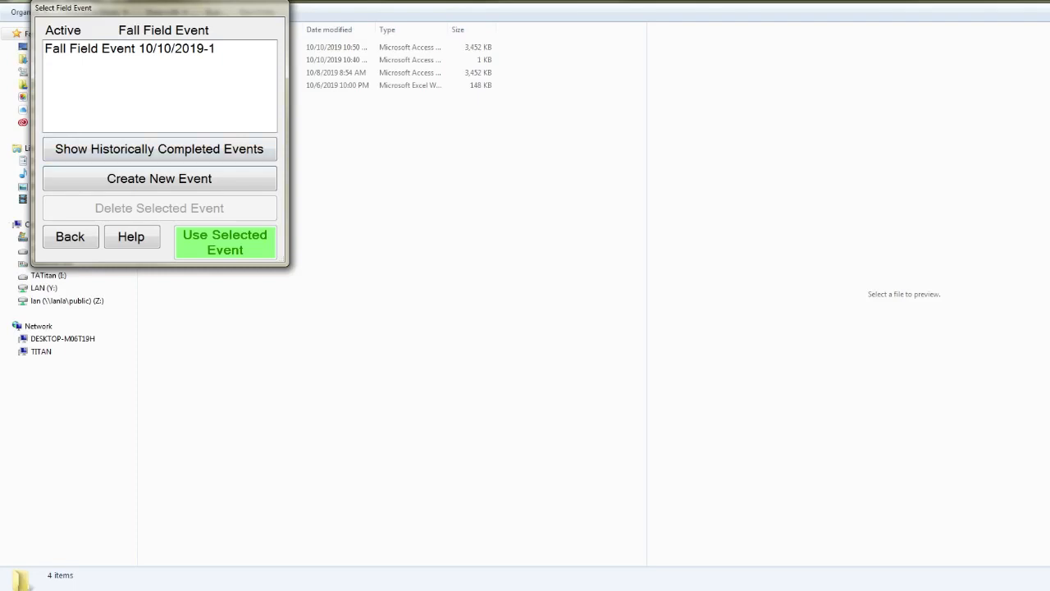
left_click(159, 48)
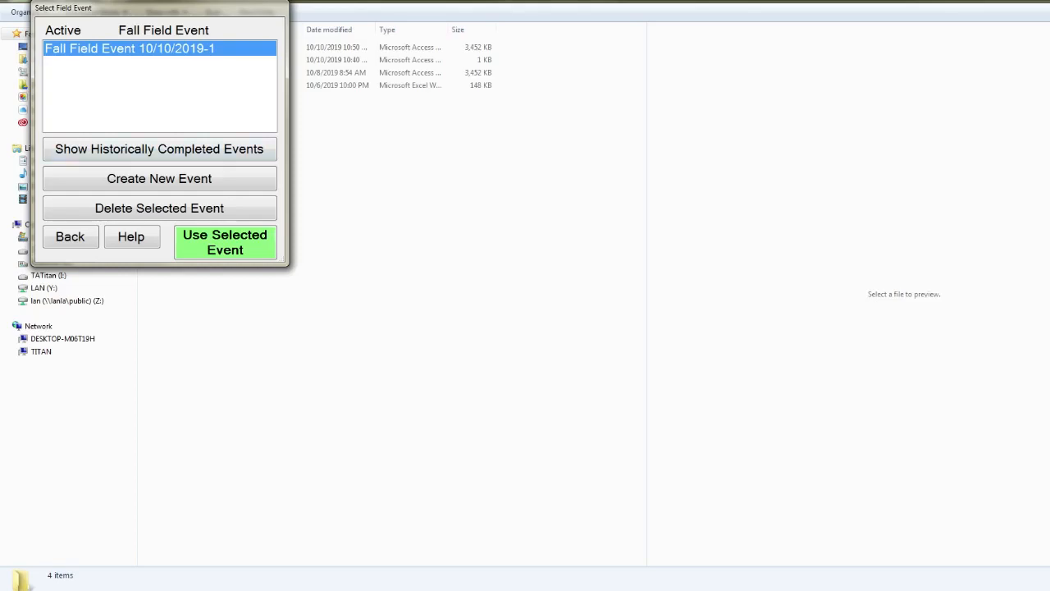
left_click(224, 243)
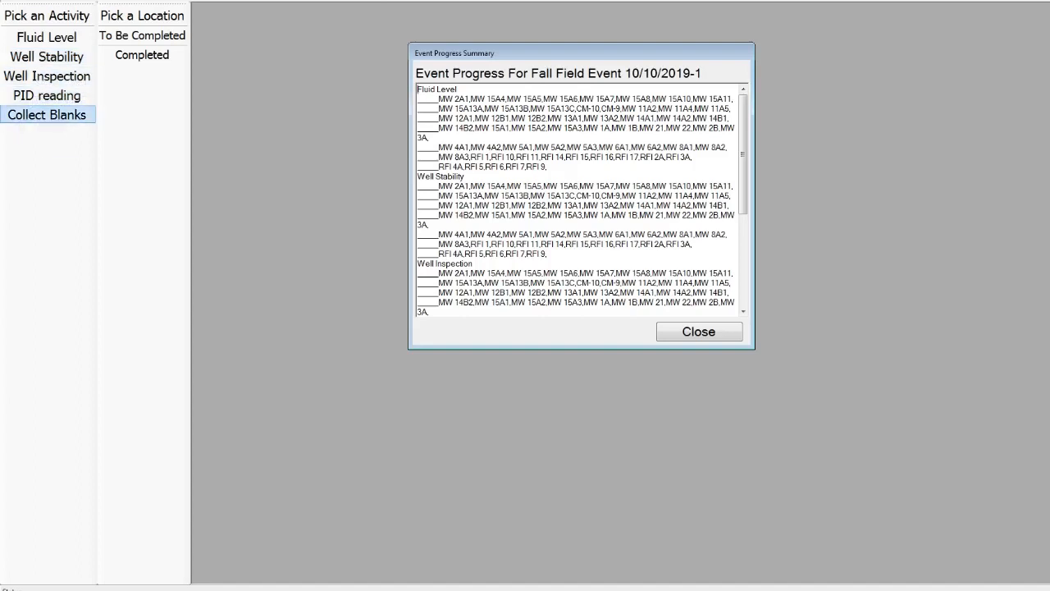
Enlarge and reposition the Event Progress Summary window so all activities and their remaining locations can be read.
left_click_drag(557, 52, 537, 35)
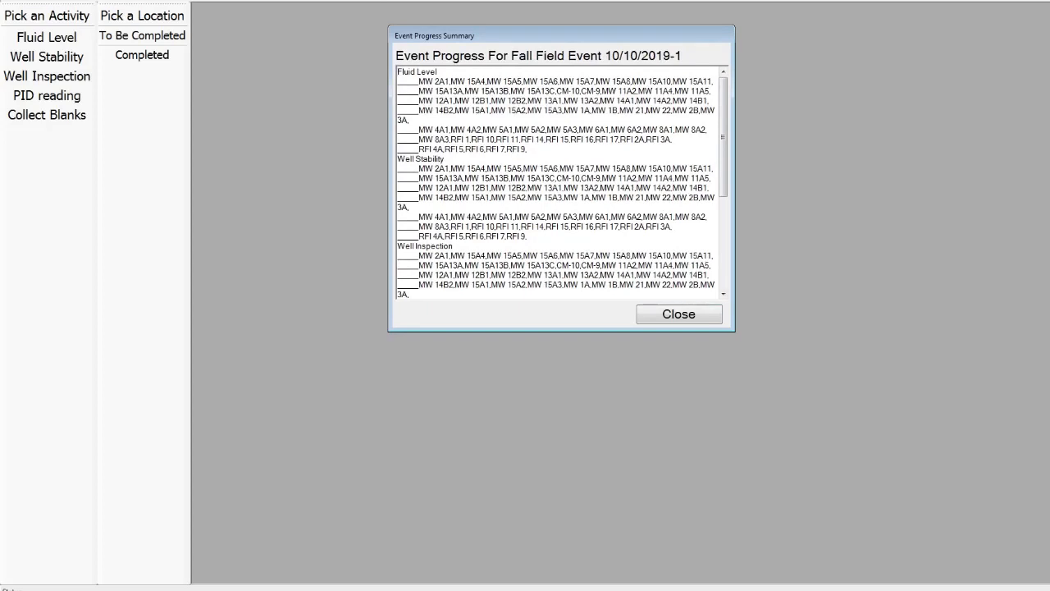
left_click_drag(734, 330, 847, 505)
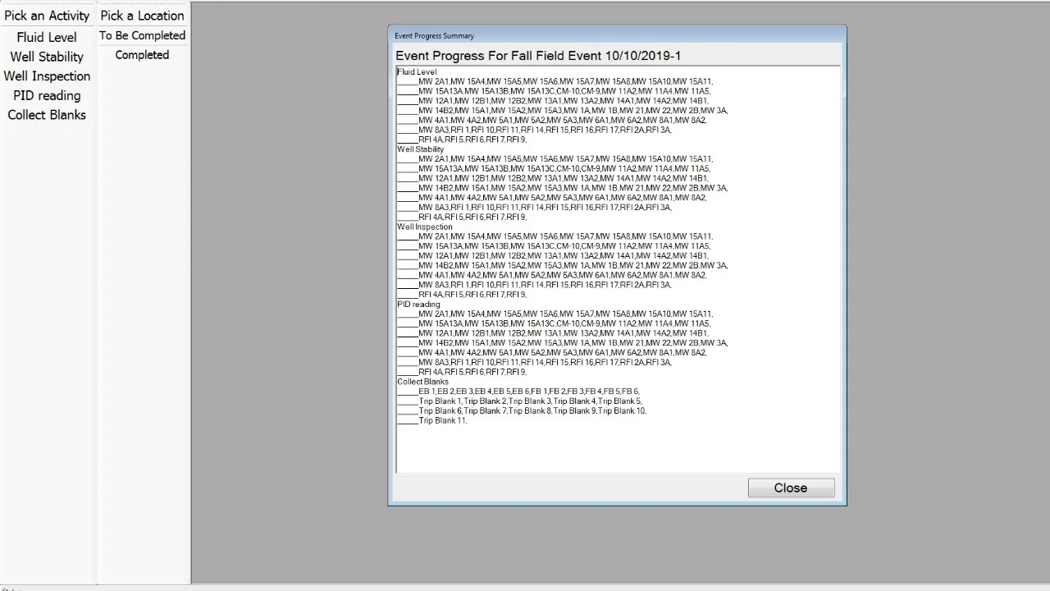
left_click_drag(574, 35, 497, 15)
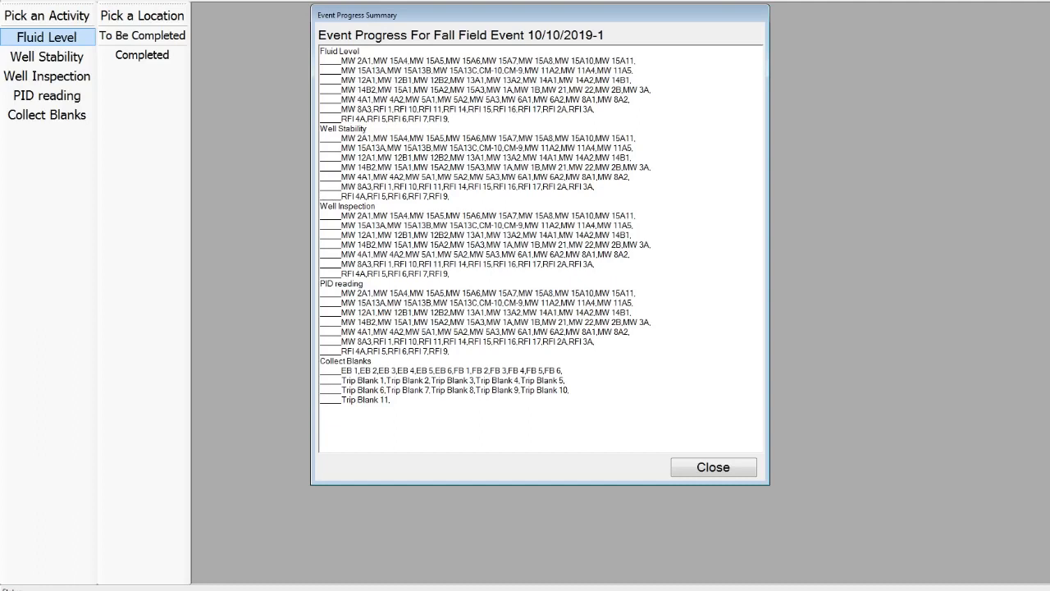
Open the Fluid Level form for well MW 2A1 and mark its depth to oil as No Oil.
left_click(46, 38)
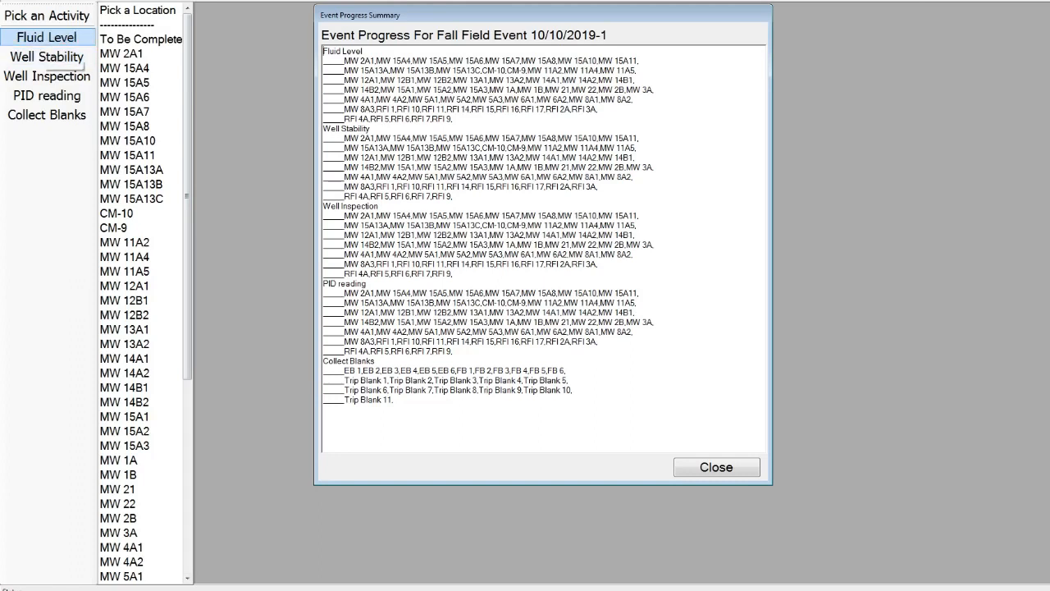
scroll(145, 292, "down", 7)
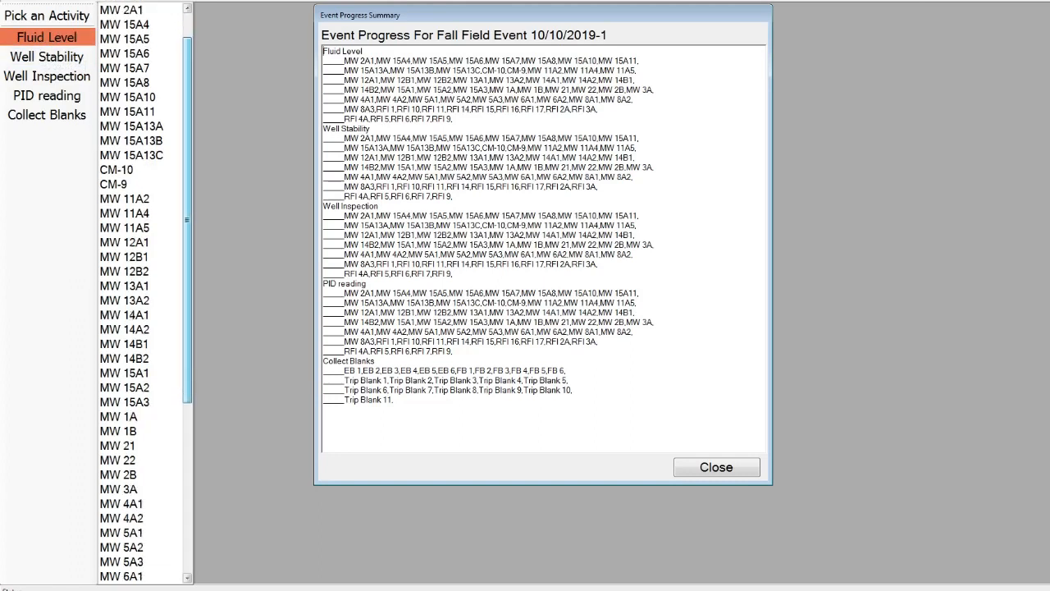
scroll(145, 293, "up", 7)
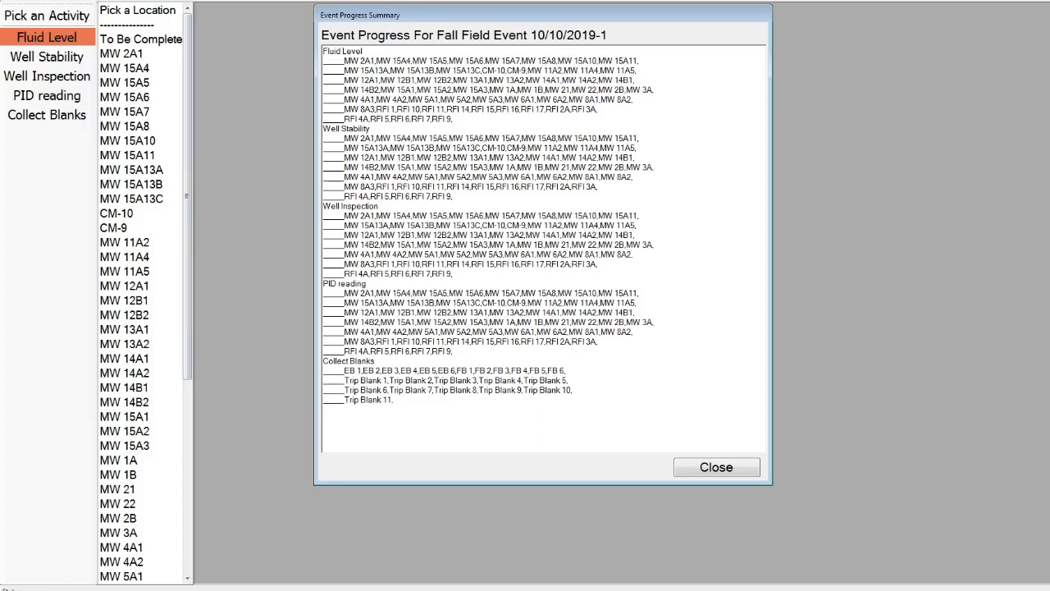
left_click(121, 54)
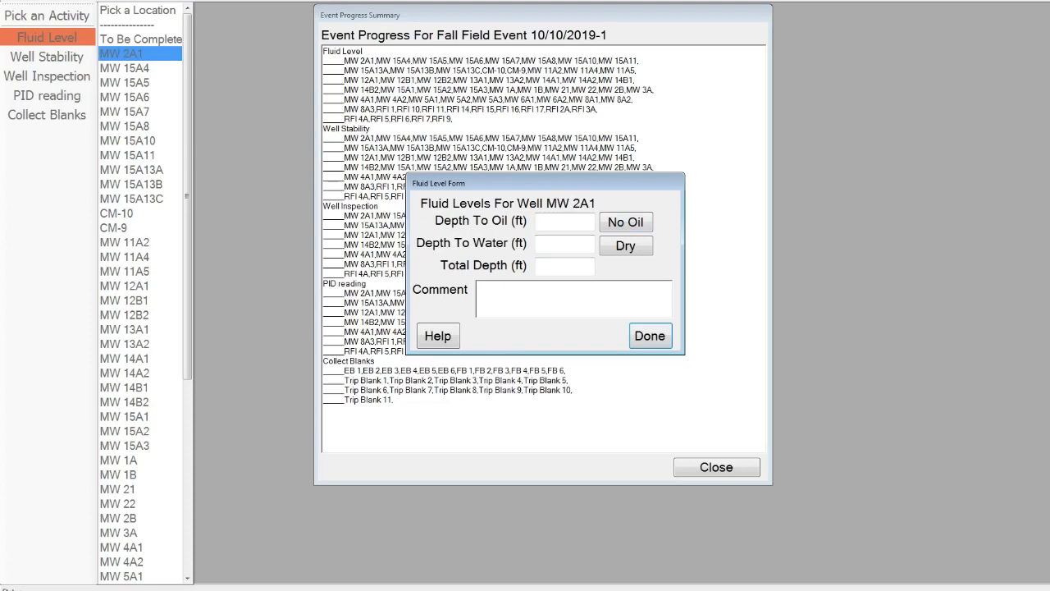
left_click(564, 221)
type("0")
key("Tab")
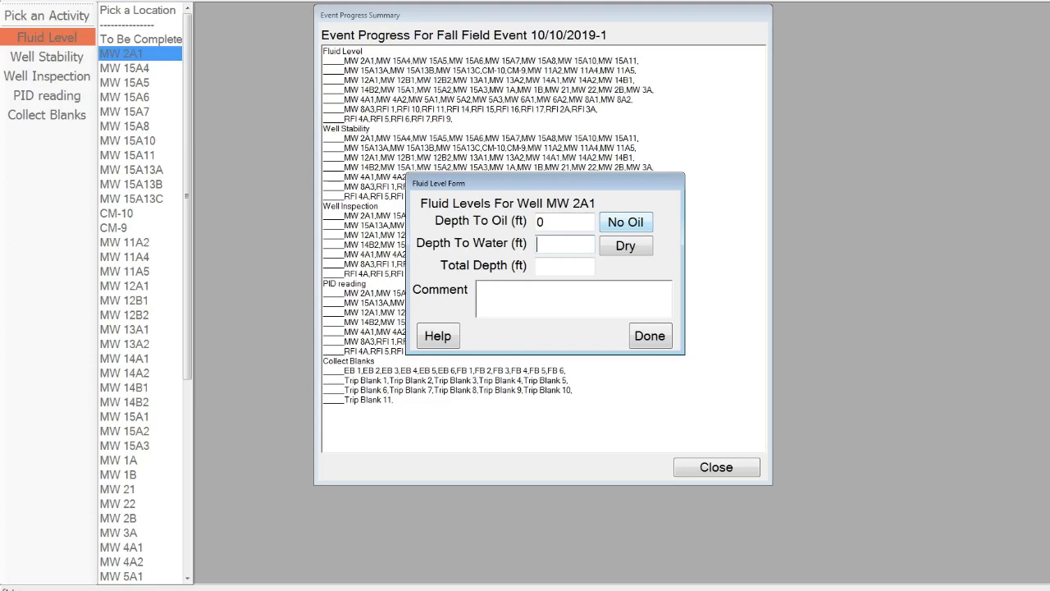
left_click(625, 222)
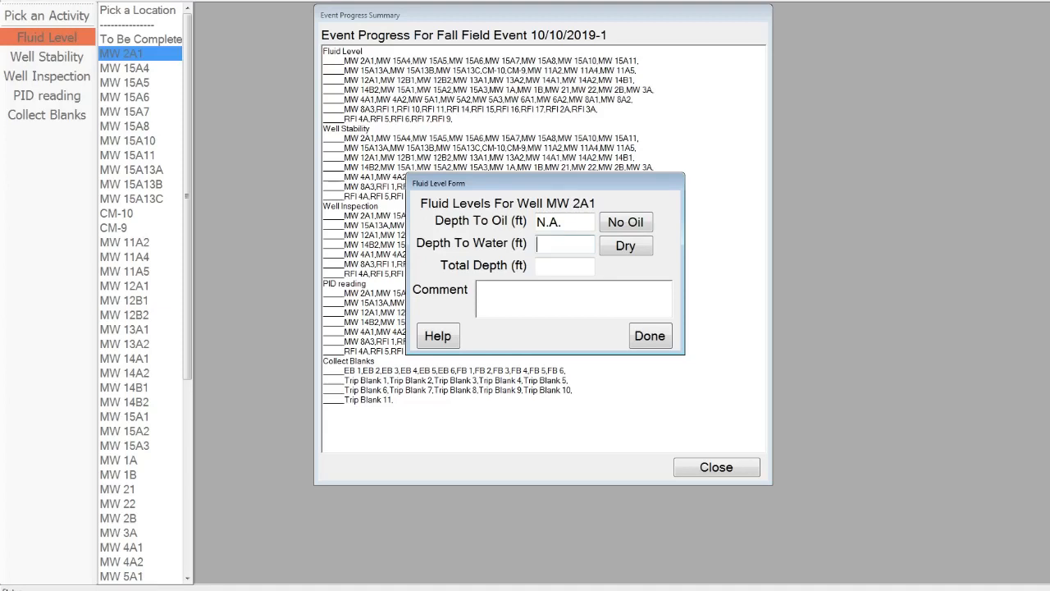
Try the Dry option for MW 2A1's depth to water, and replace it with 10.01 ft.
type("10")
left_click(625, 245)
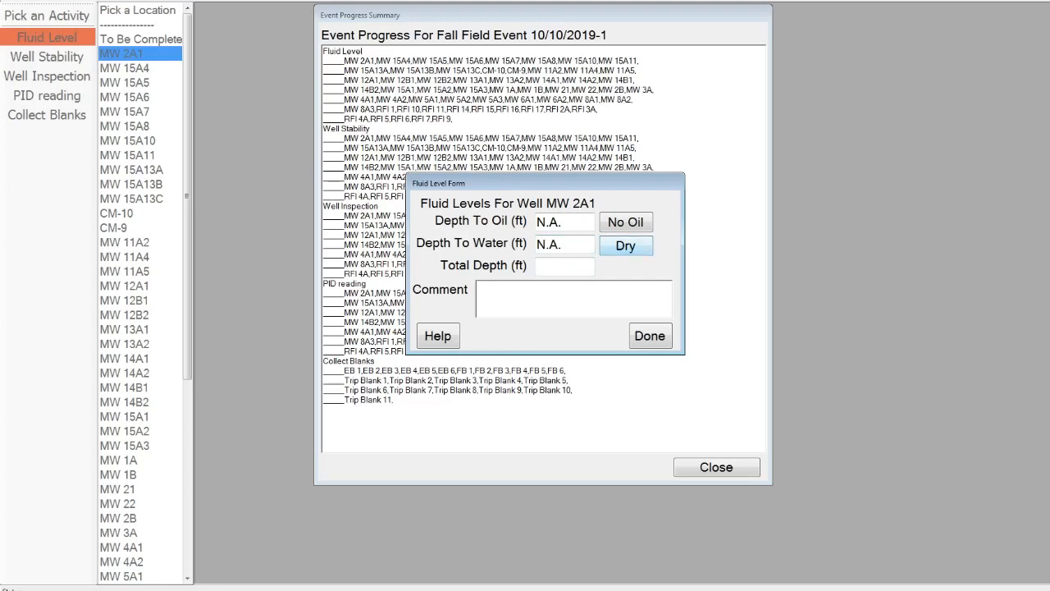
double_click(550, 245)
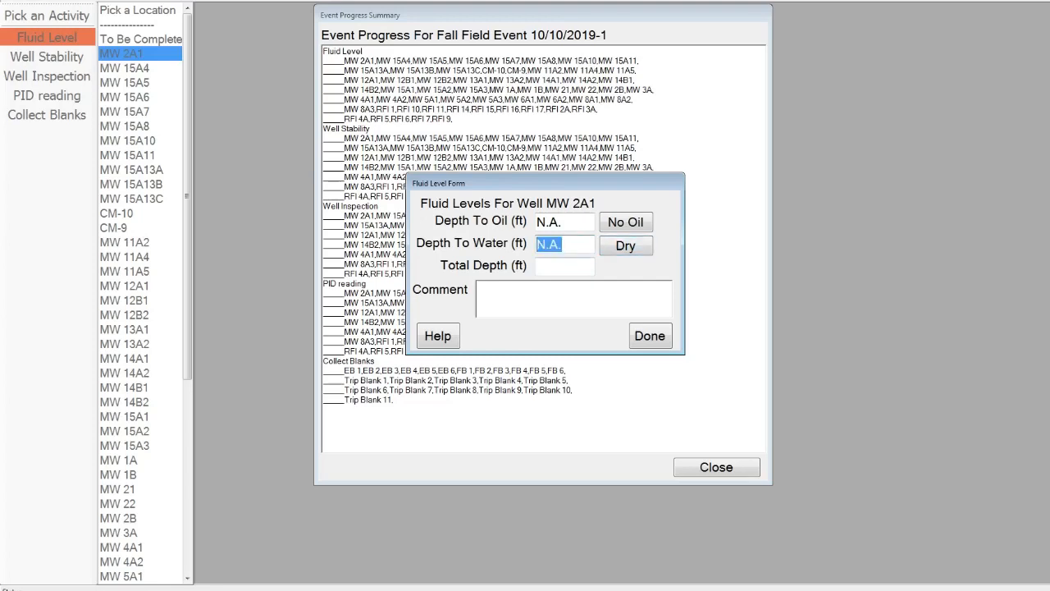
type("10.1")
key("BackSpace")
type("01")
Set MW 2A1's total depth to 20.00 ft, add the comment "All goo" and complete the Fluid Level form.
left_click(564, 266)
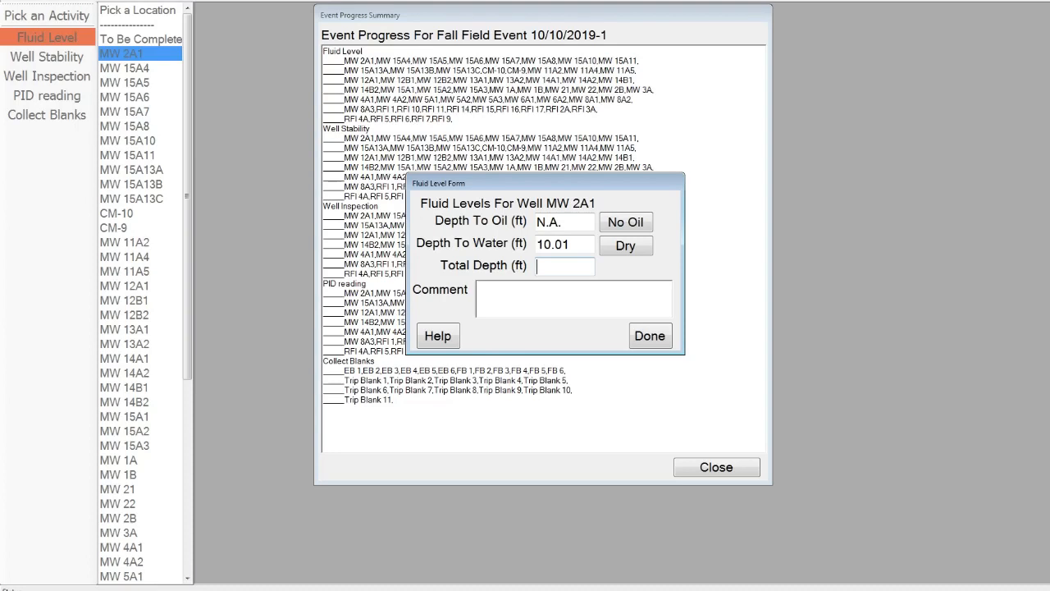
type("12")
key("BackSpace")
key("BackSpace")
type("20.00")
left_click(478, 290)
type("e")
key("BackSpace")
type("All goo")
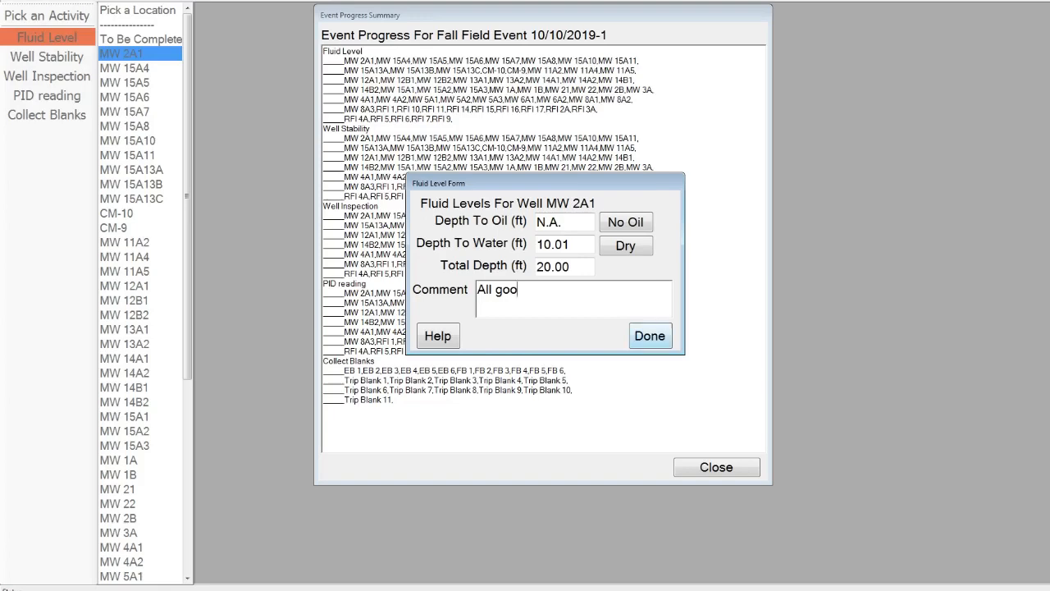
left_click(649, 335)
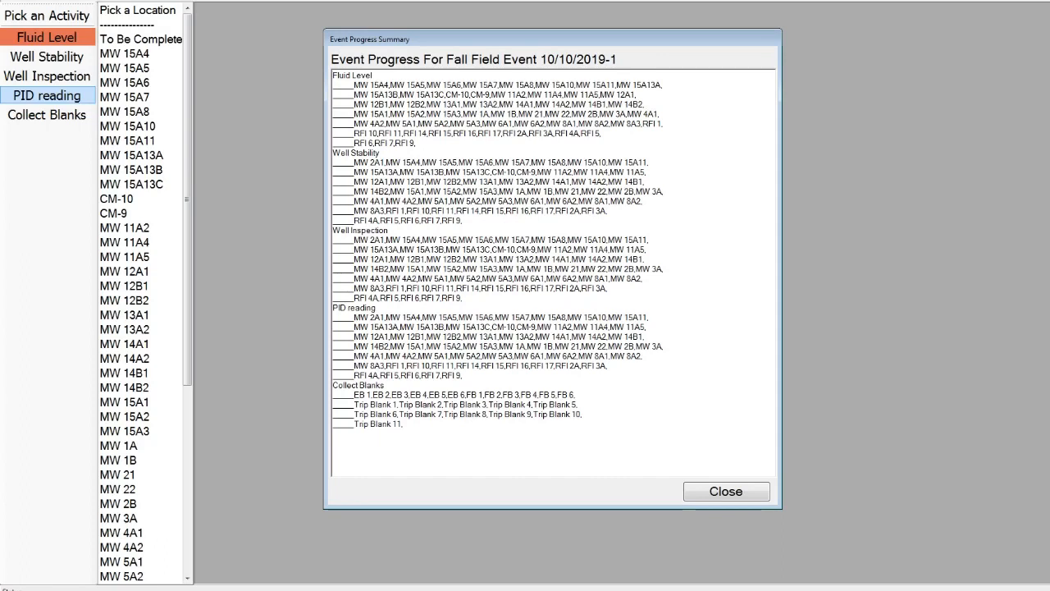
Record a PID reading of 0.05 for well MW 2A1 and complete its form.
left_click(47, 95)
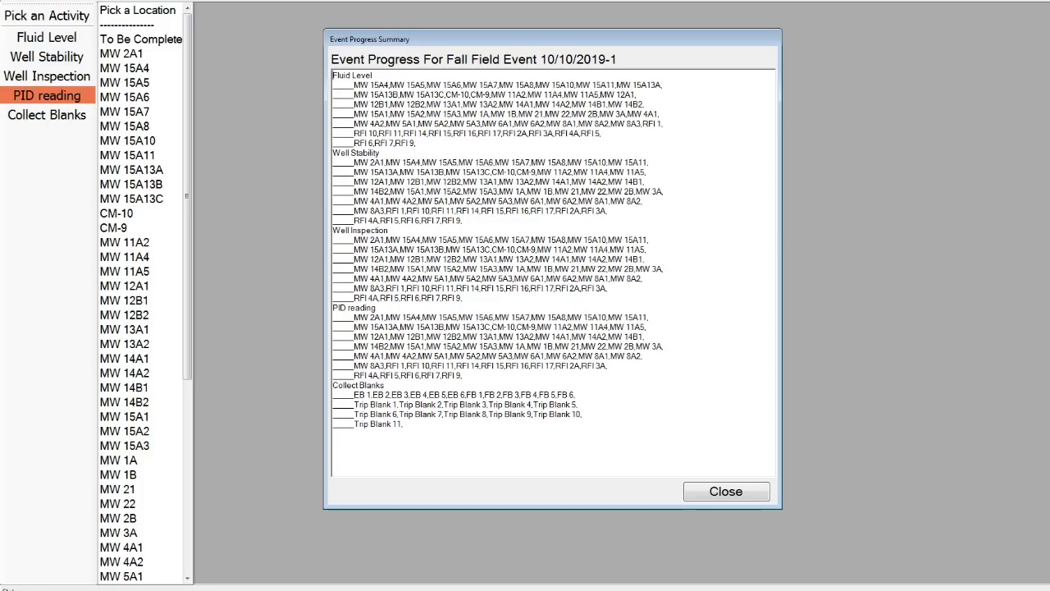
left_click(122, 53)
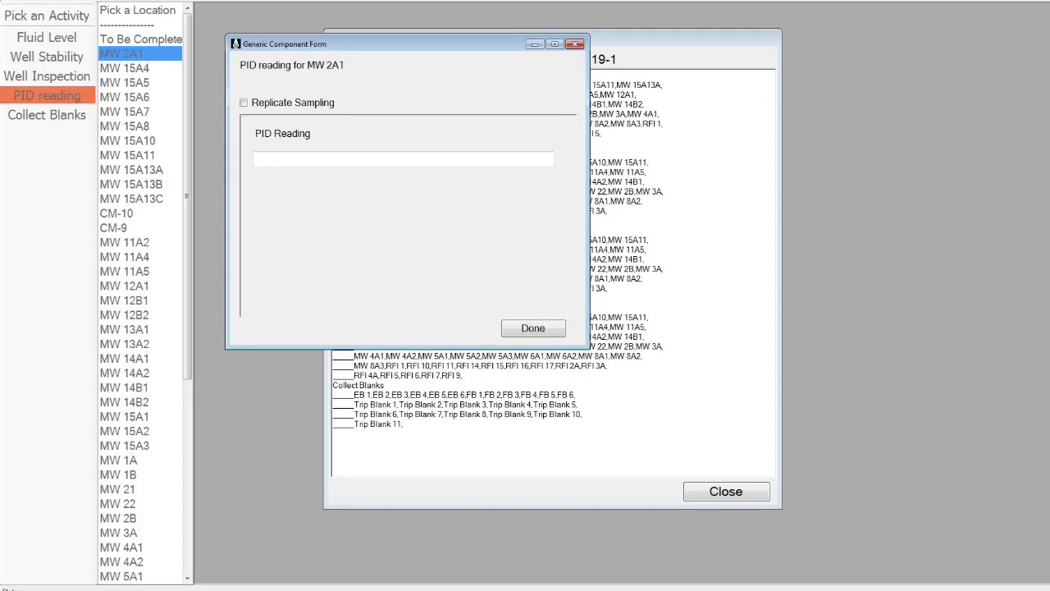
left_click(402, 159)
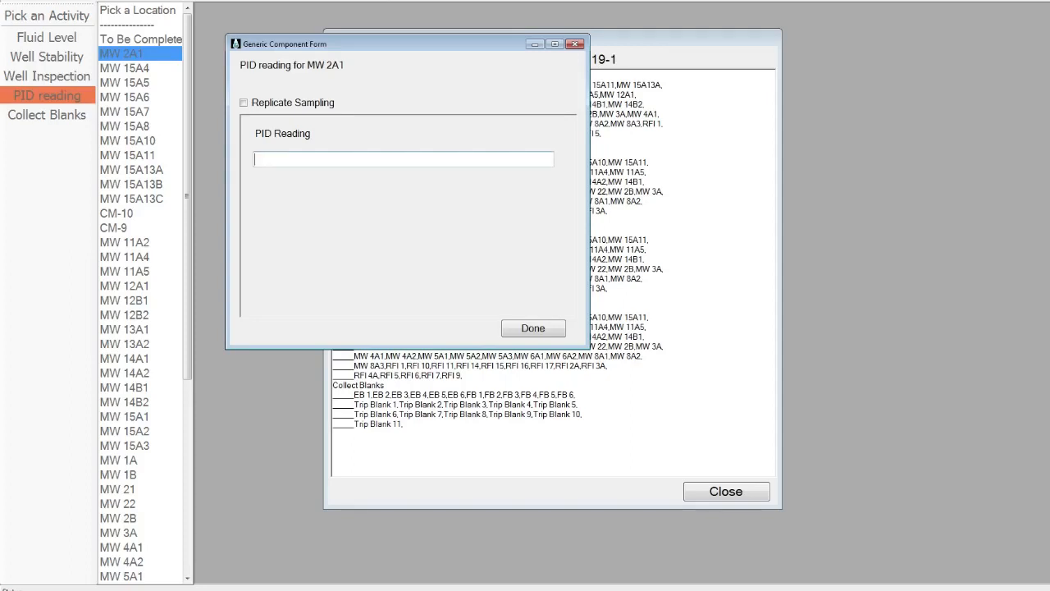
type("0.05")
key("Return")
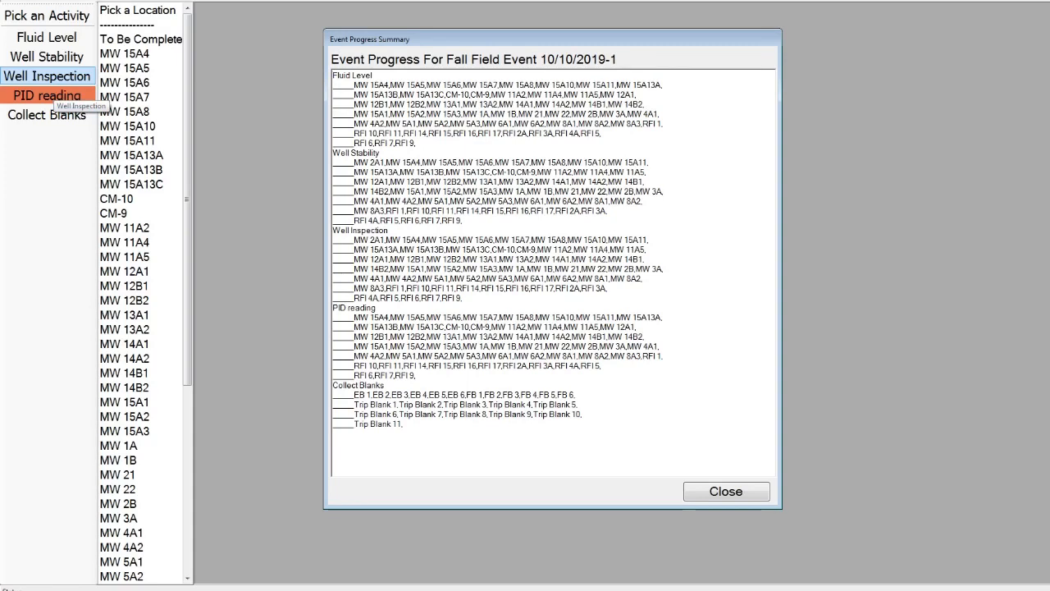
Fill in MW 2A1's inspection Equipment section: Flush mount, Bad padlock, N/A inner well cap, Damaged bollards, and Yes for gasket seal through threads.
left_click(51, 78)
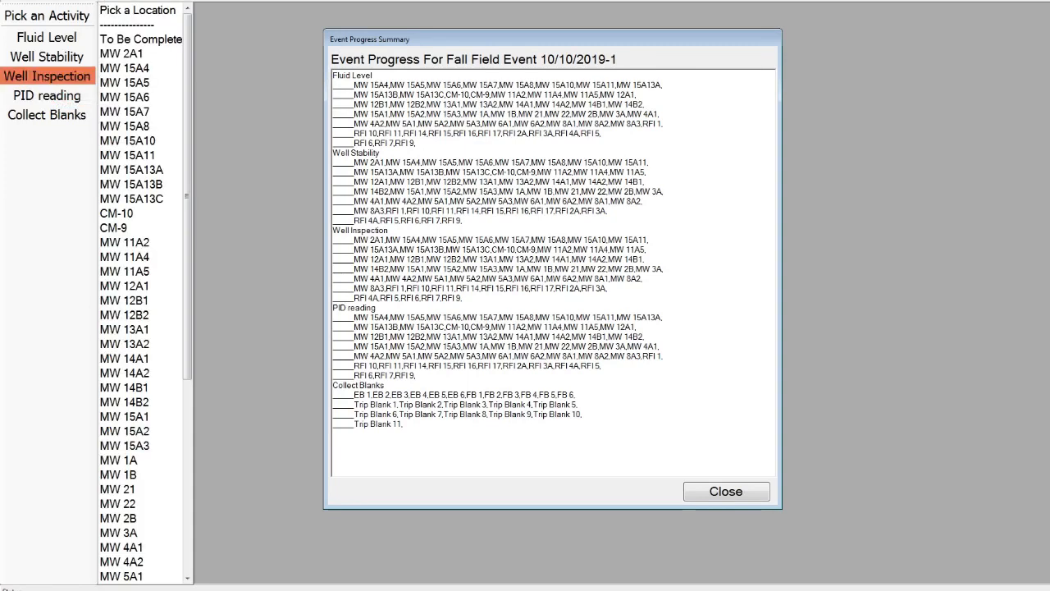
left_click(121, 54)
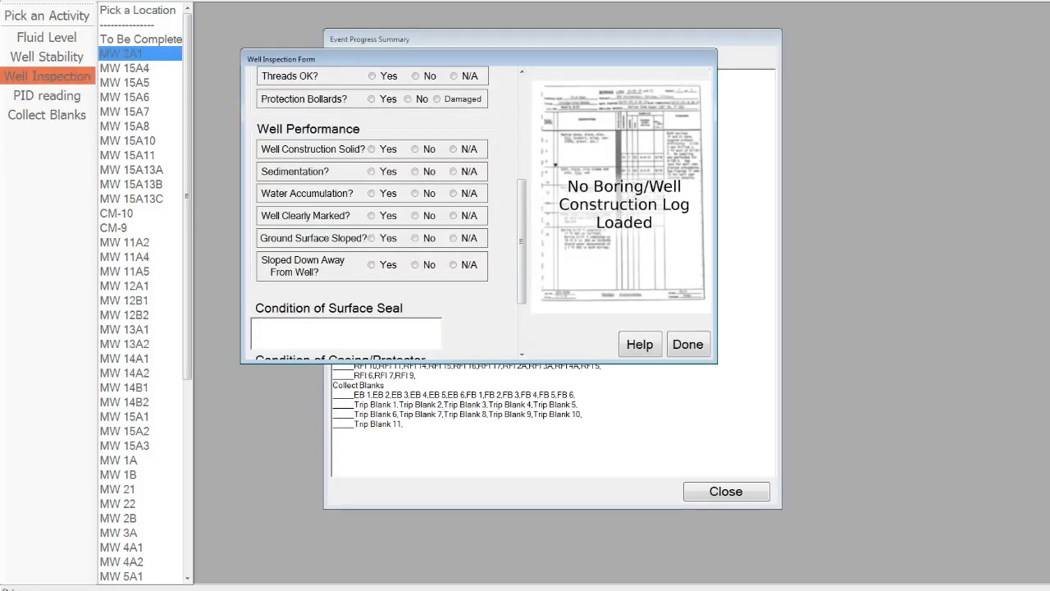
left_click_drag(522, 241, 521, 139)
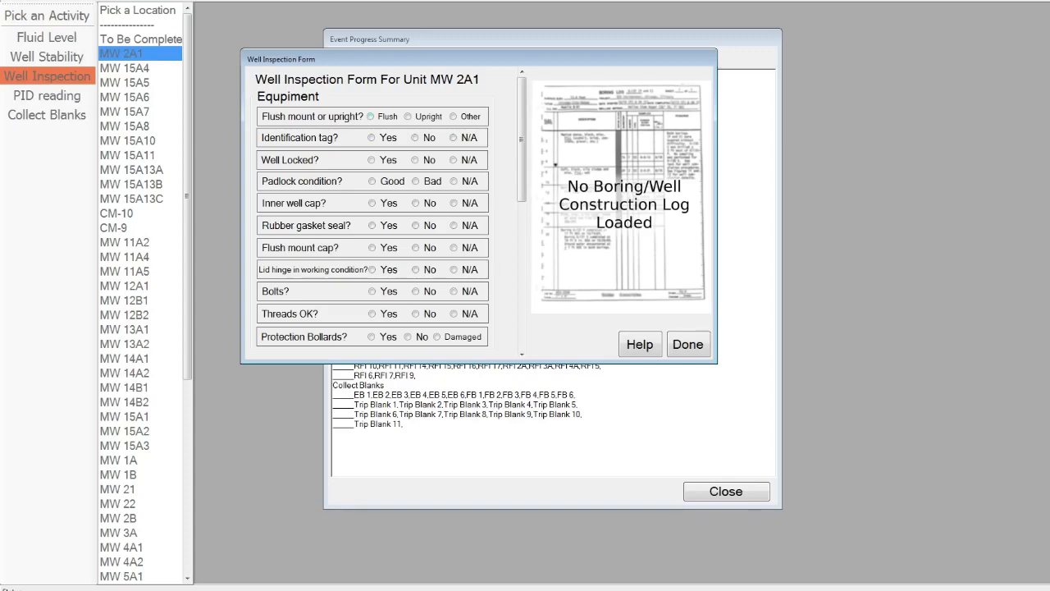
left_click(370, 116)
left_click(370, 160)
left_click(371, 269)
left_click(372, 291)
Answer Yes to all six Well Performance questions in MW 2A1's Well Inspection form.
scroll(372, 213, "down", 3)
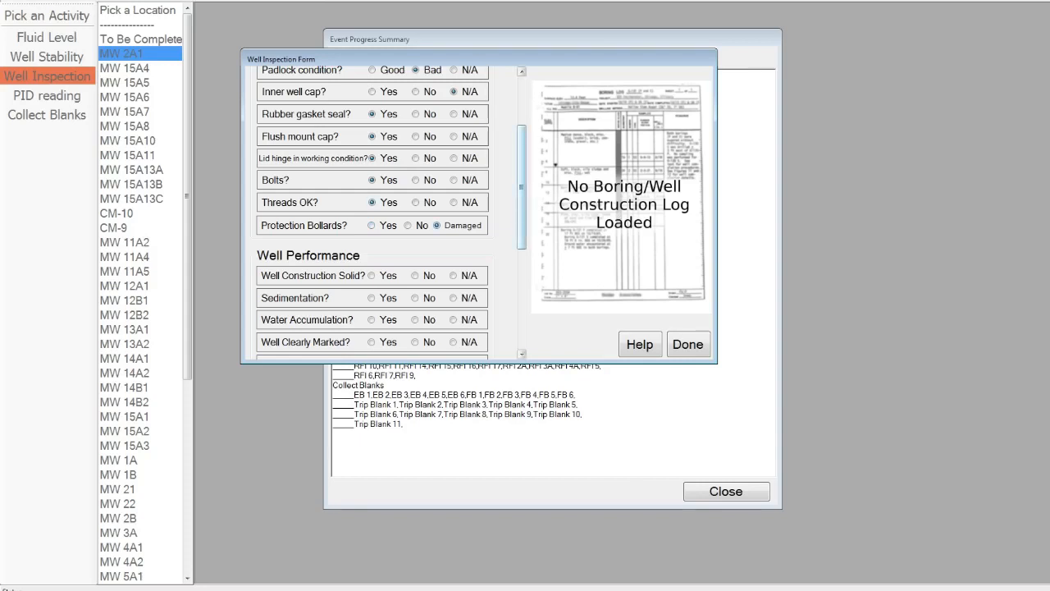
scroll(373, 213, "down", 2)
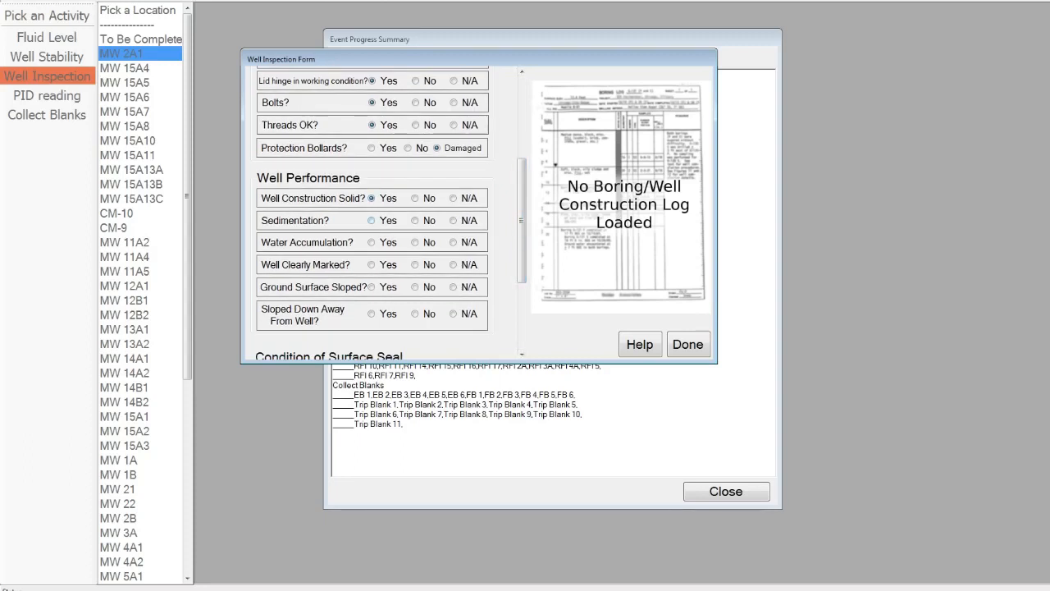
left_click(371, 221)
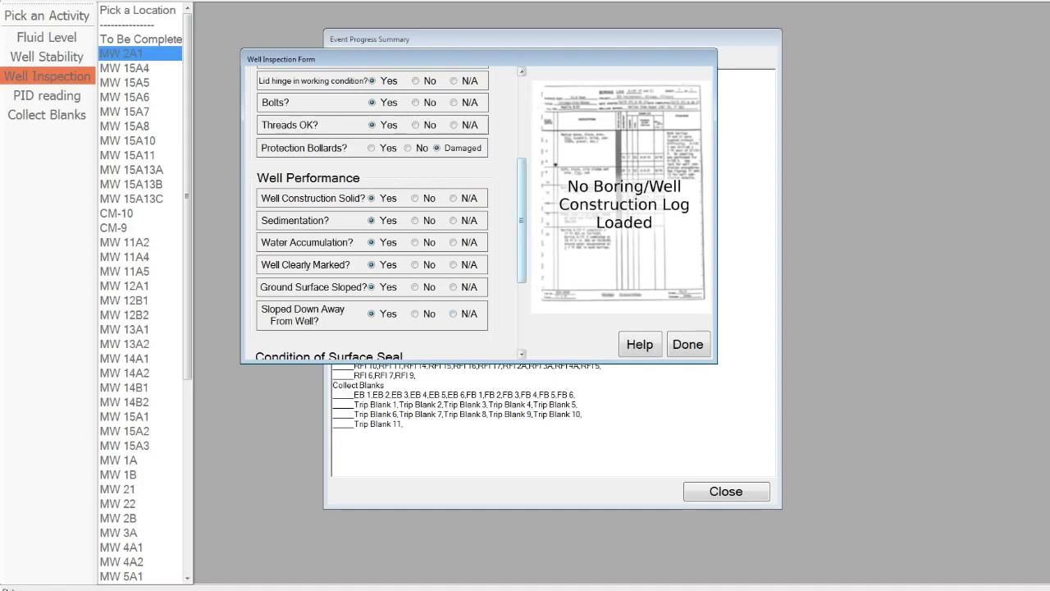
Enter surface seal condition "great", casing/protector condition "was dented" and general comment "Happy with weather", and complete the Well Inspection form.
scroll(372, 214, "down", 4)
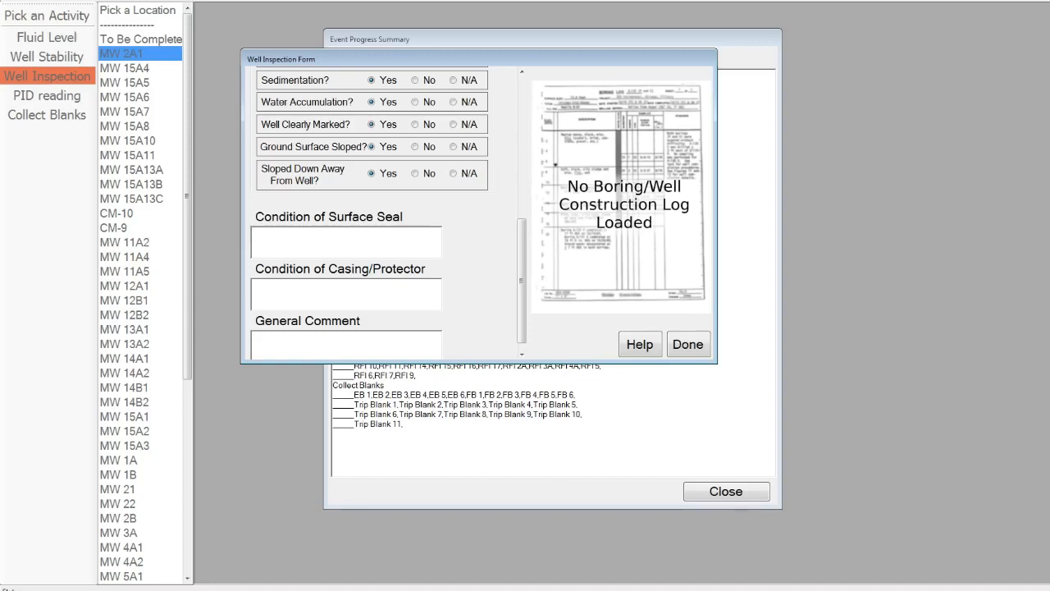
type("great")
left_click(255, 288)
type("was dented")
key("Tab")
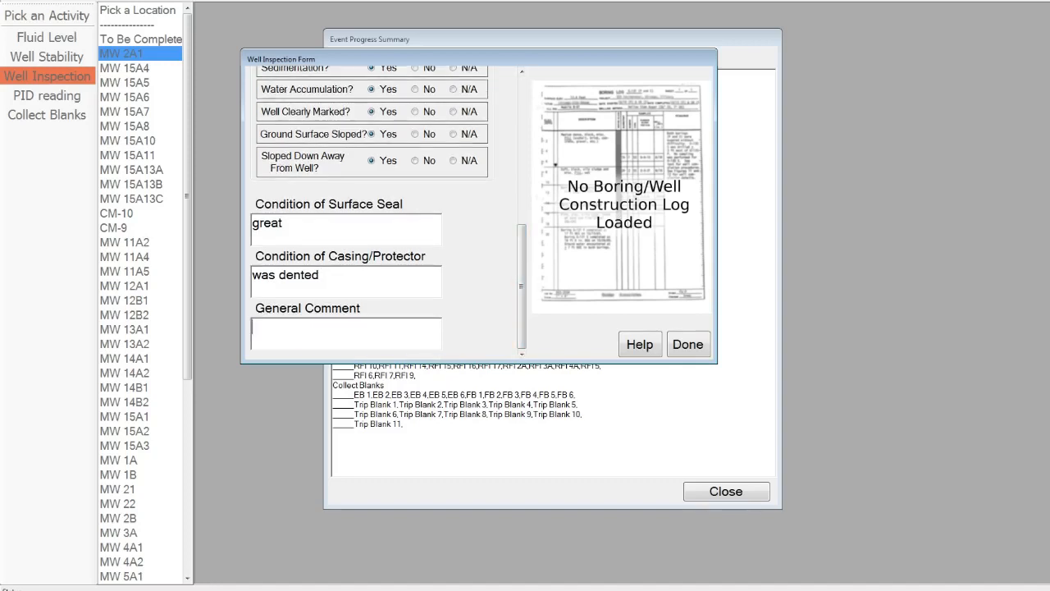
type("Happy with weather")
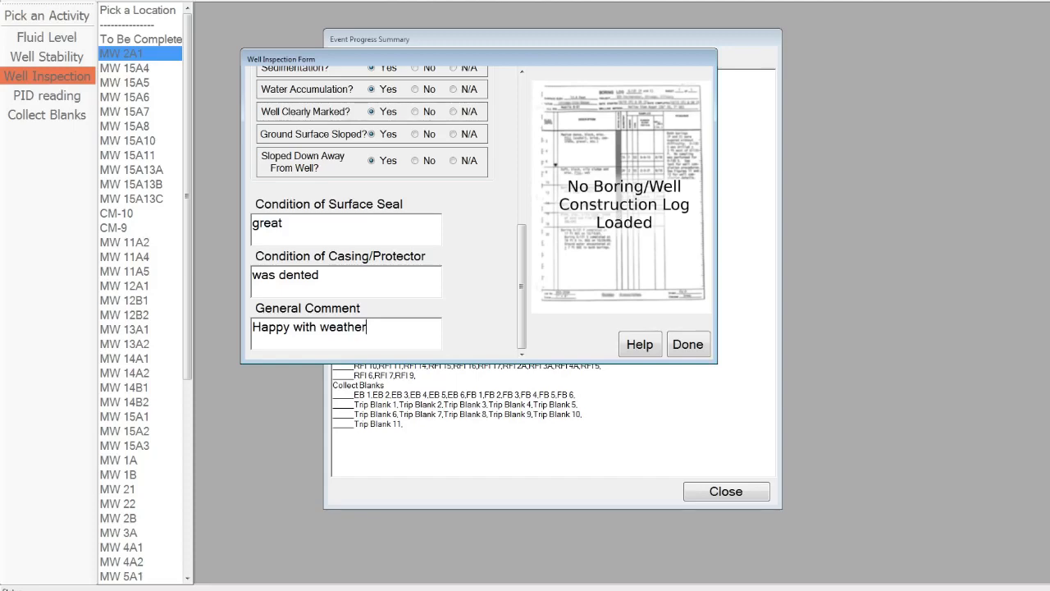
left_click(688, 344)
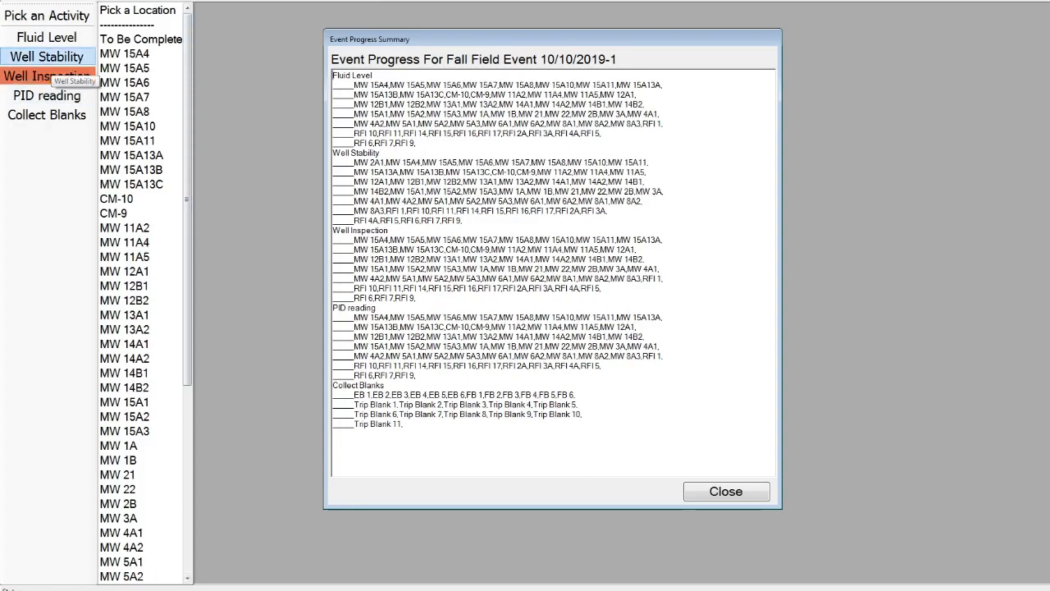
Record a Well Stability measurement for MW 2A1 with purge volume 1 and 7 for pH, dissolved O2, turbidity, temperature, ORP and specific conductivity.
left_click(47, 56)
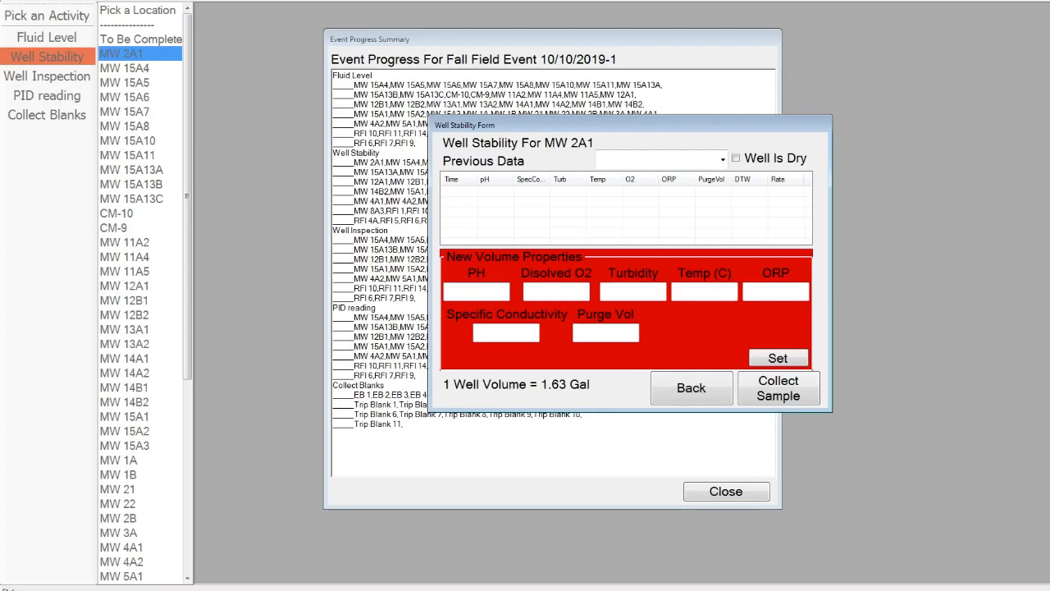
type("7")
key("Tab")
type("7")
key("Tab")
type("77")
key("Tab")
type("7")
key("Tab")
type("7")
key("Tab")
type("1")
key("Return")
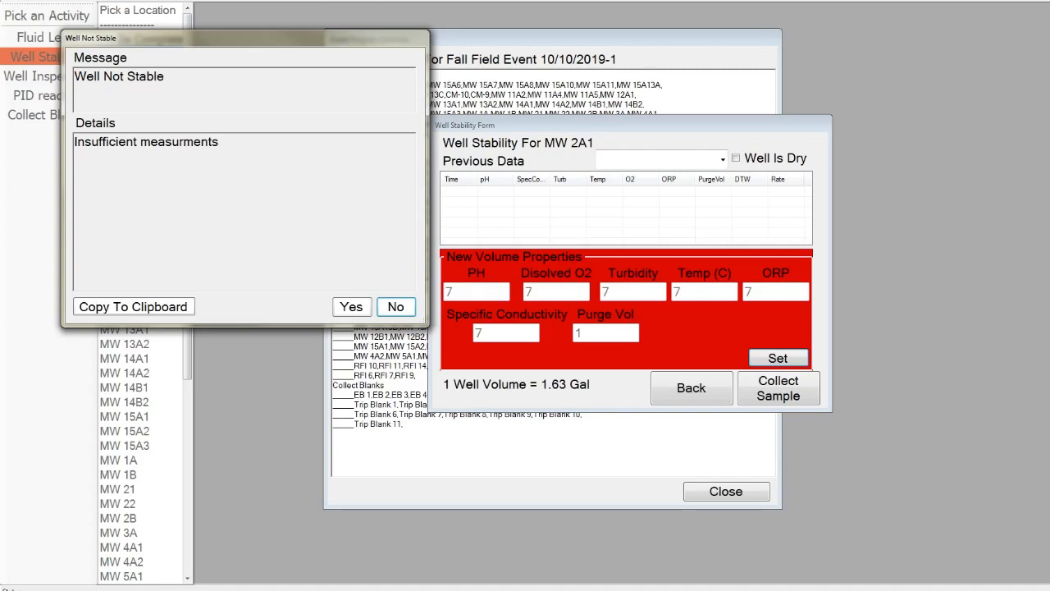
key("Return")
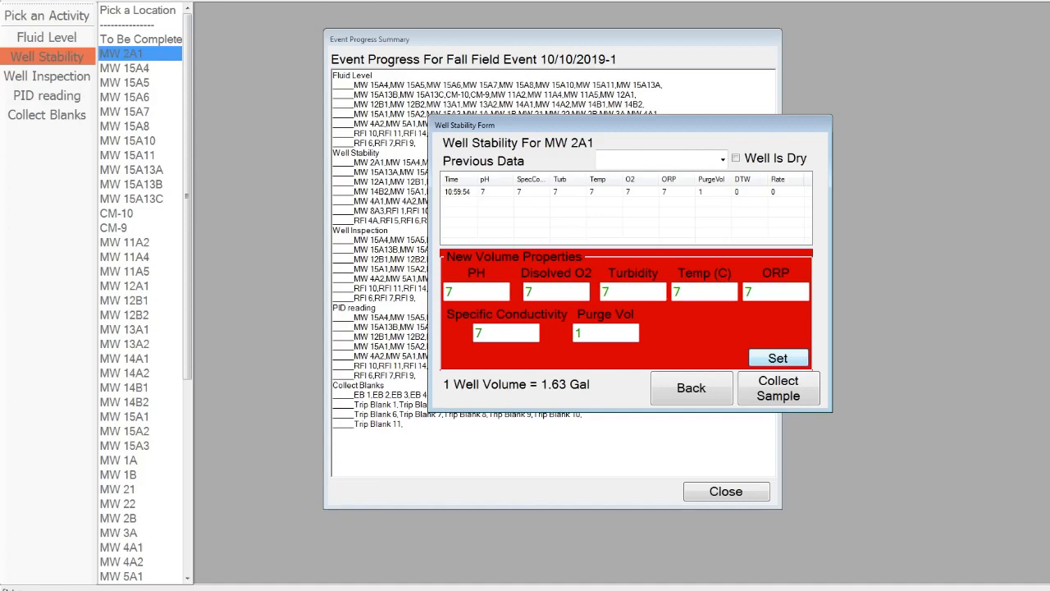
Record three more Well Stability measurements for MW 2A1: one repeating the previous values, two with pH 7.1 and purge volume .5.
left_click(778, 388)
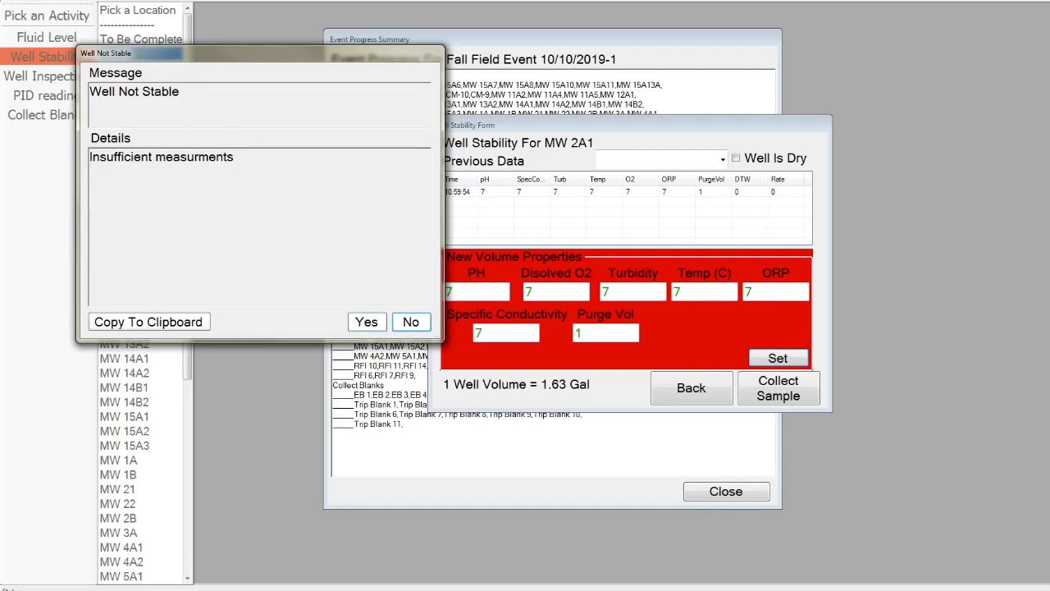
key("Return")
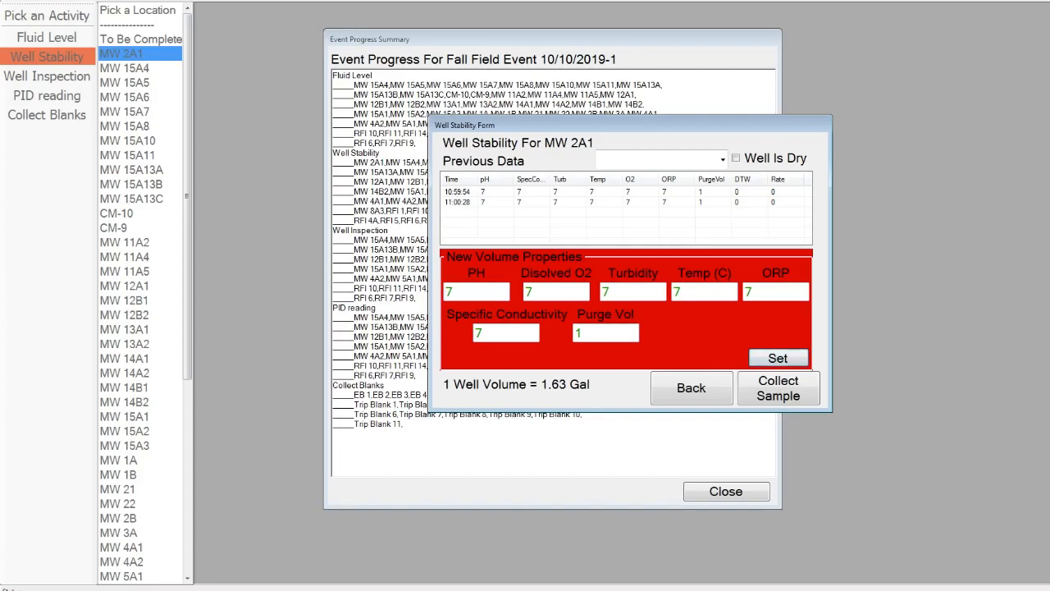
double_click(579, 333)
type(".5")
left_click(454, 292)
type(".1")
key("Return")
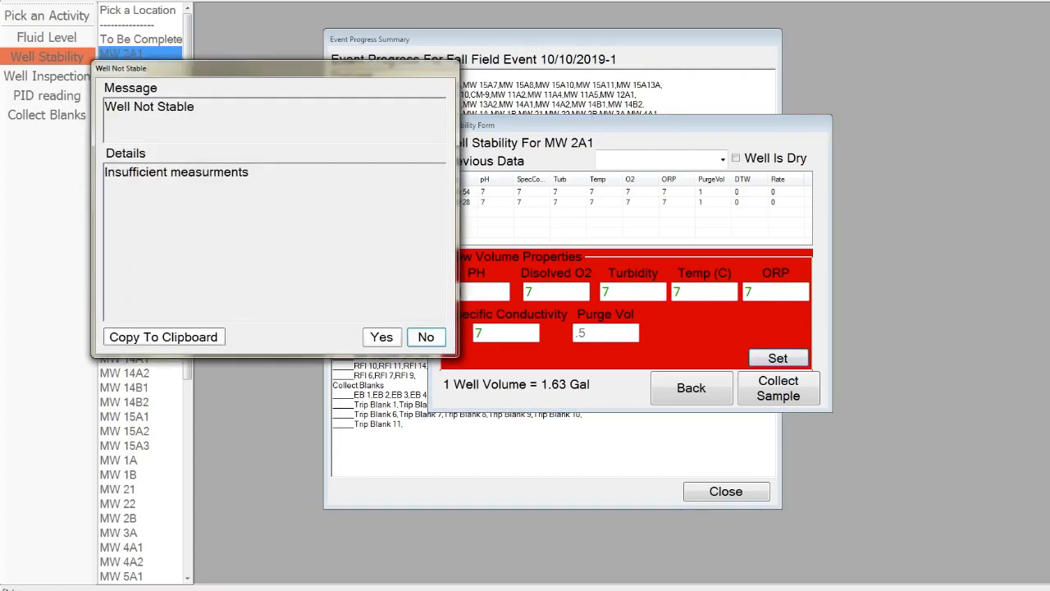
key("Left")
key("Return")
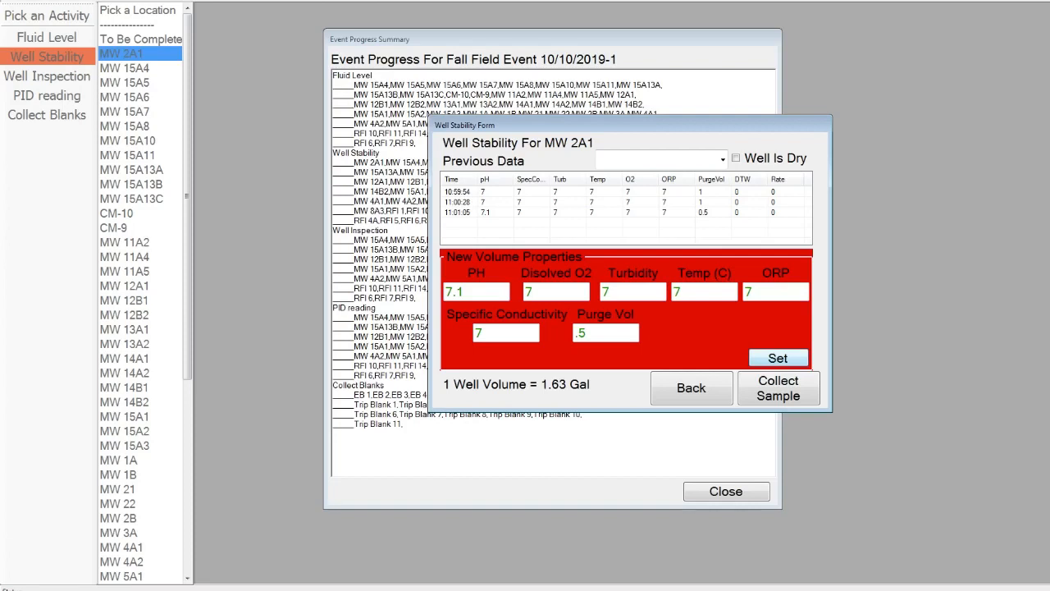
key("Return")
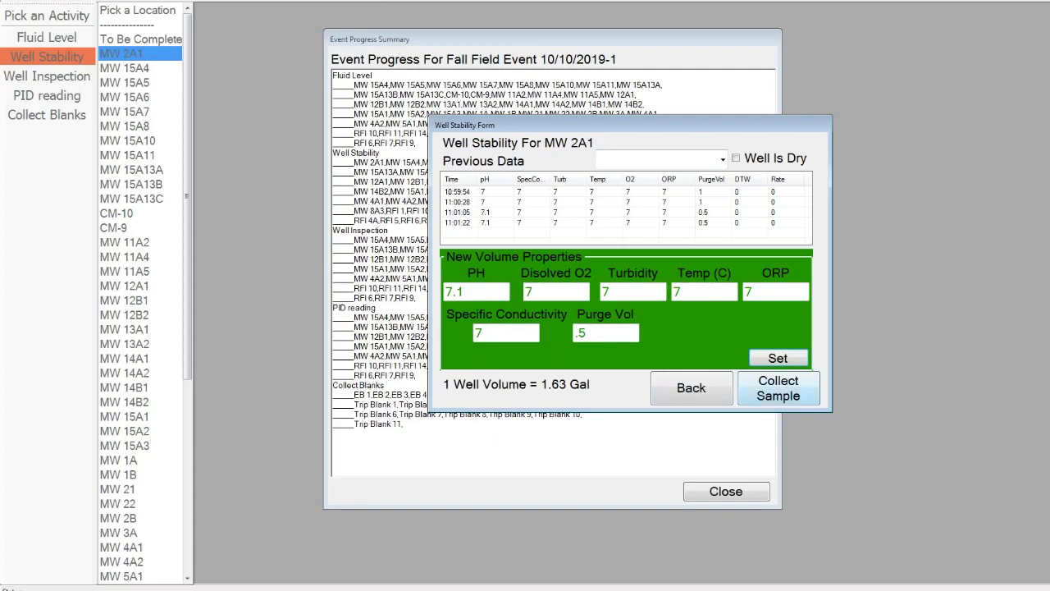
Proceed to sample collection for MW 2A1 and agree to collect the Total Metals bottle.
left_click(777, 387)
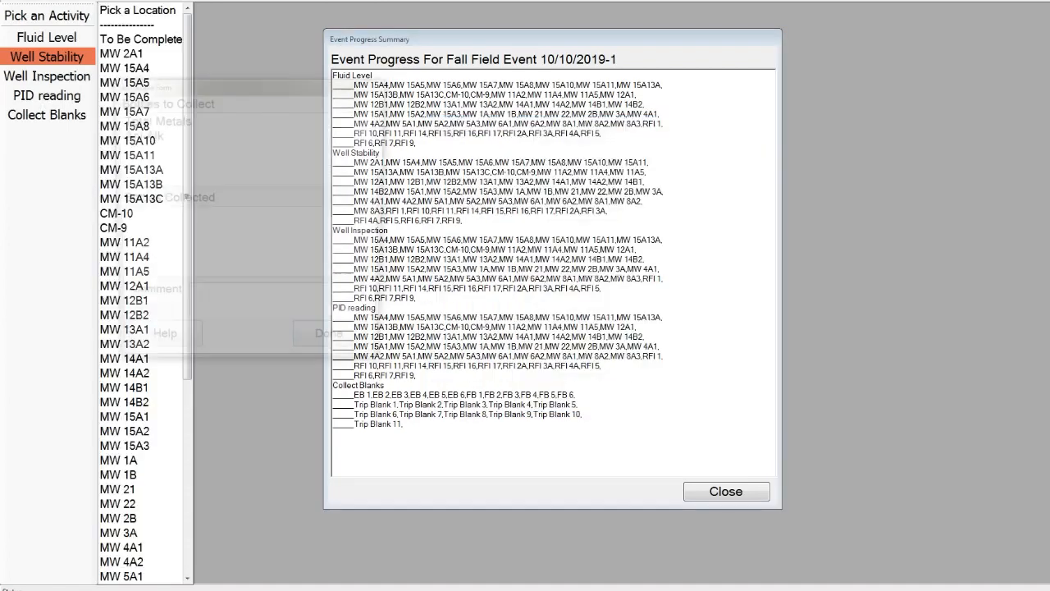
left_click_drag(246, 84, 669, 185)
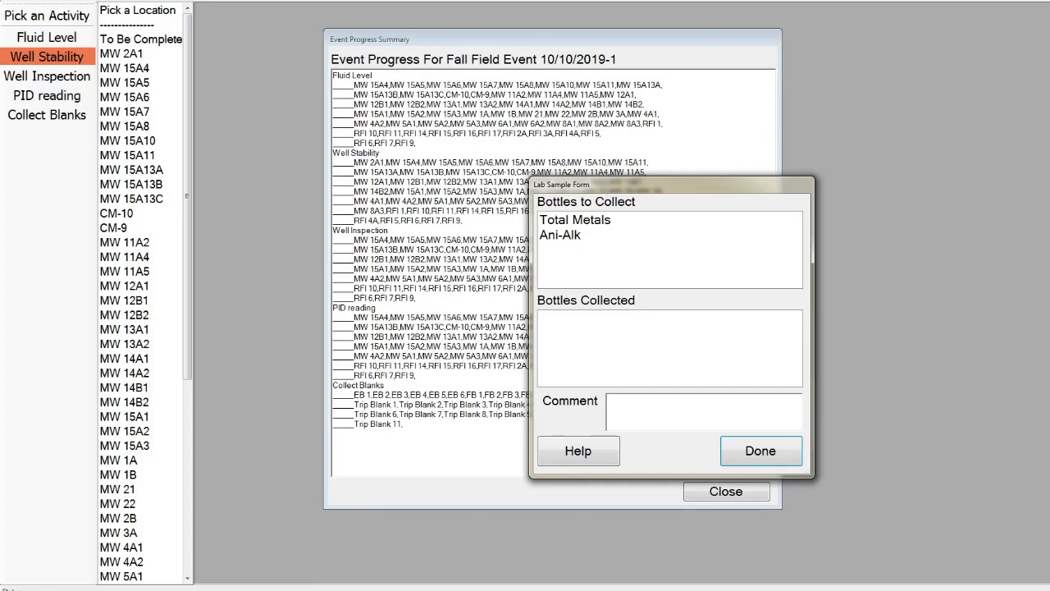
left_click(575, 220)
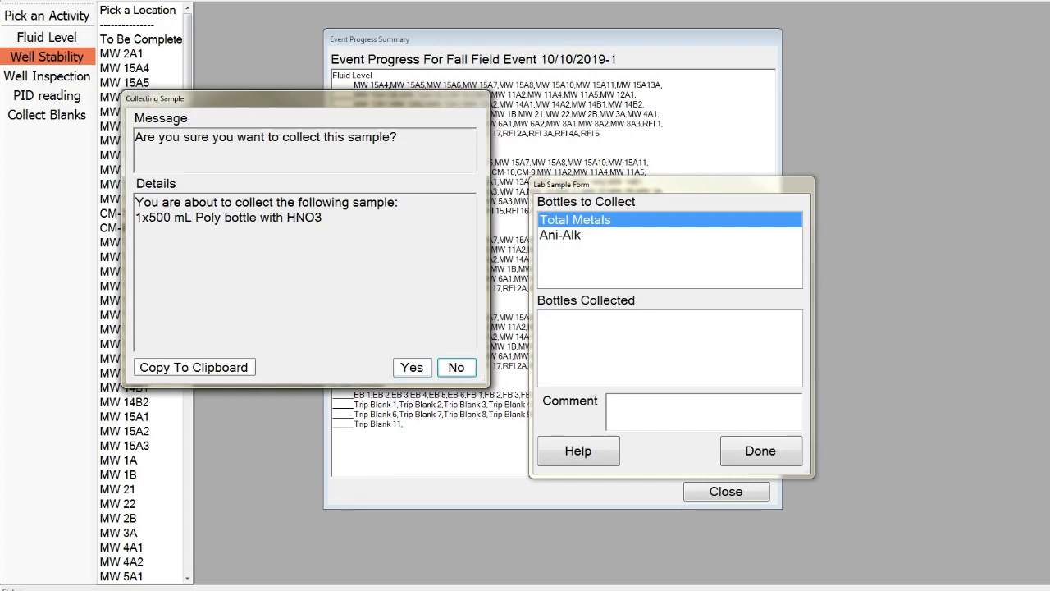
left_click(412, 367)
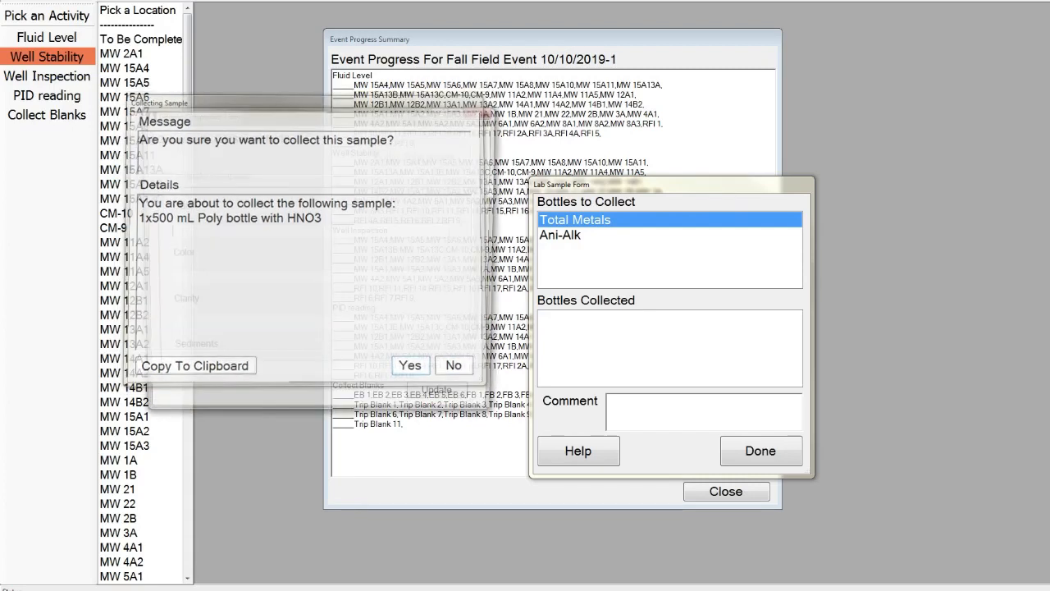
scroll(319, 287, "down", 2)
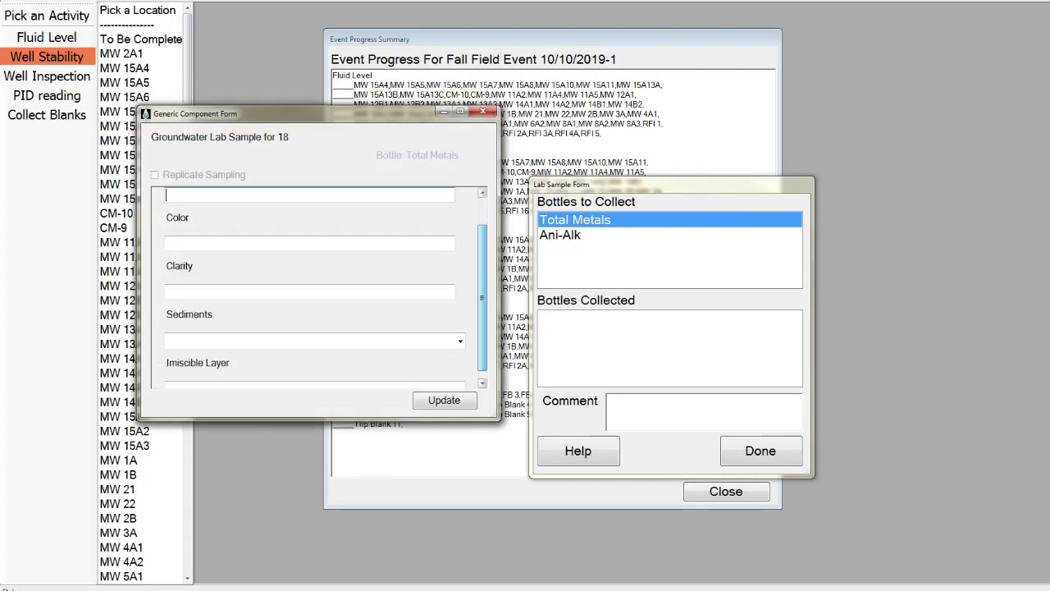
scroll(320, 287, "up", 2)
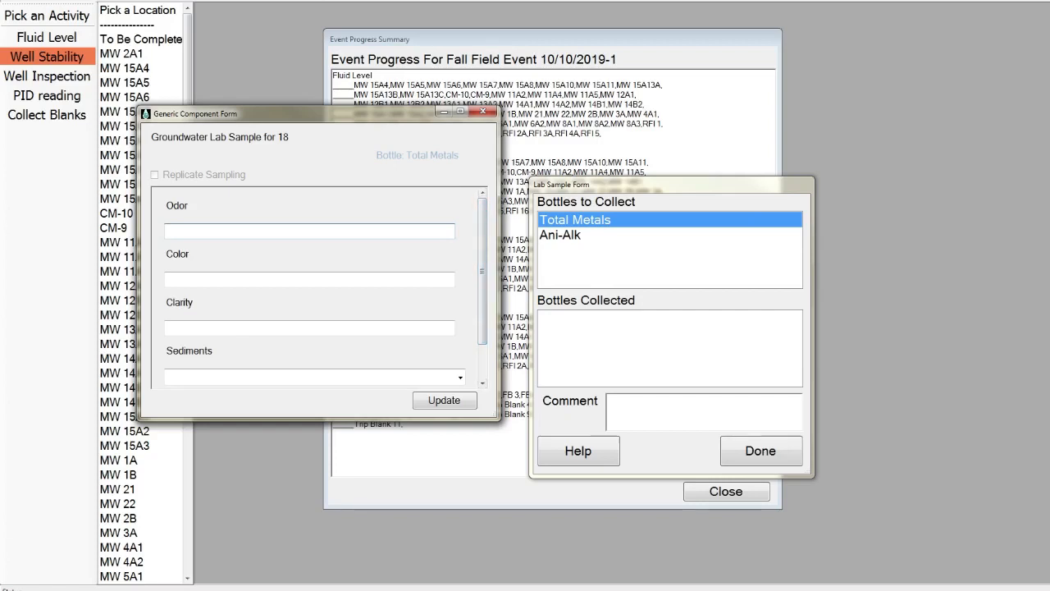
Describe the Total Metals sample with odor "no", color "none" and clarity "cloudy".
type("no")
key("Tab")
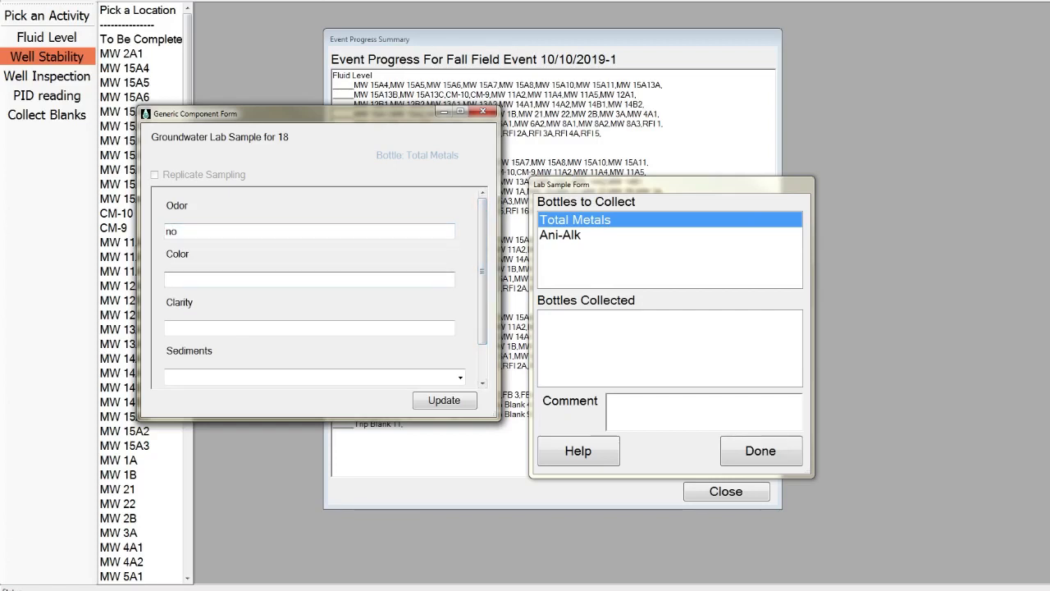
type("none")
key("Tab")
type("sloudy")
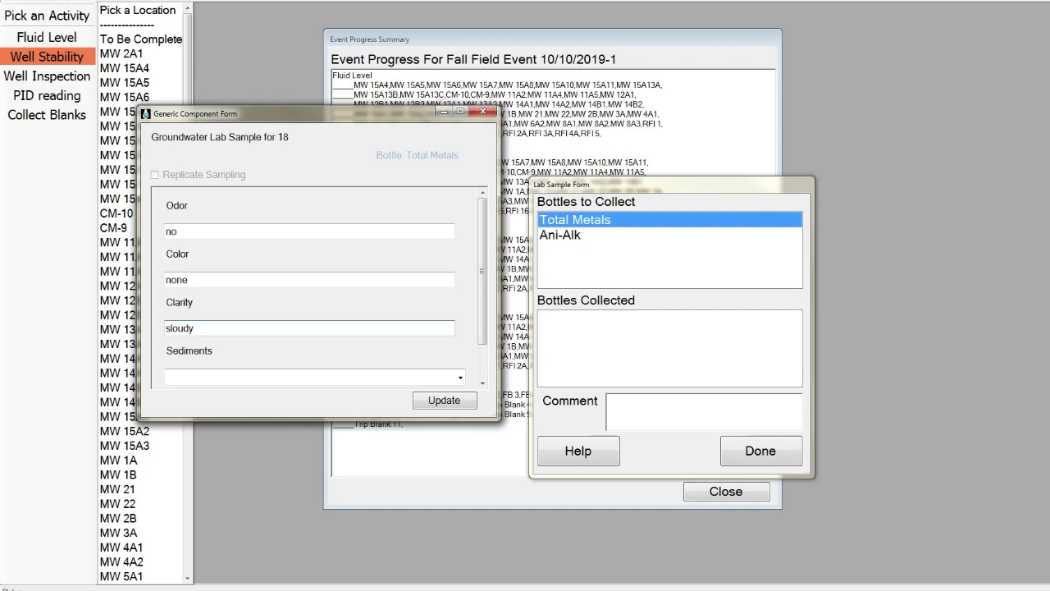
key("Delete")
type("c")
key("Tab")
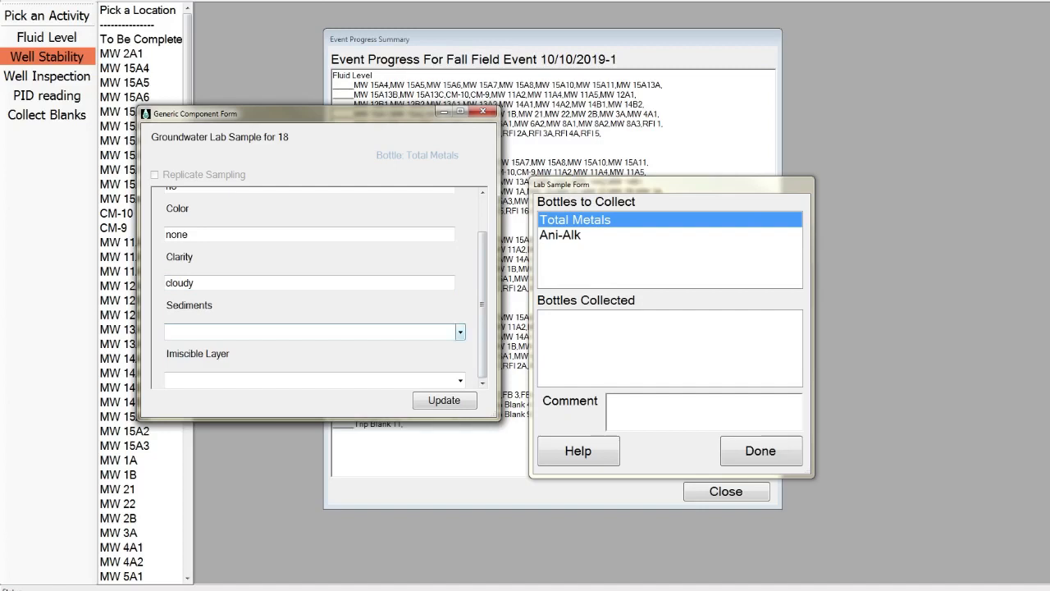
Set the Total Metals sample's Sediments to False and Imiscible Layer to True, and save the sample details.
left_click(460, 331)
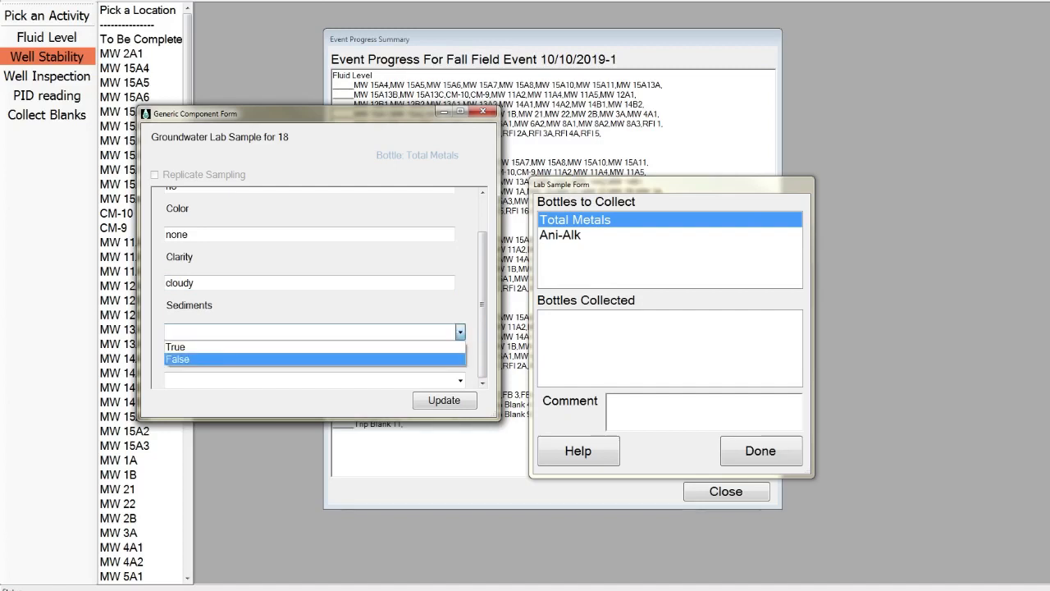
key("Down")
key("Return")
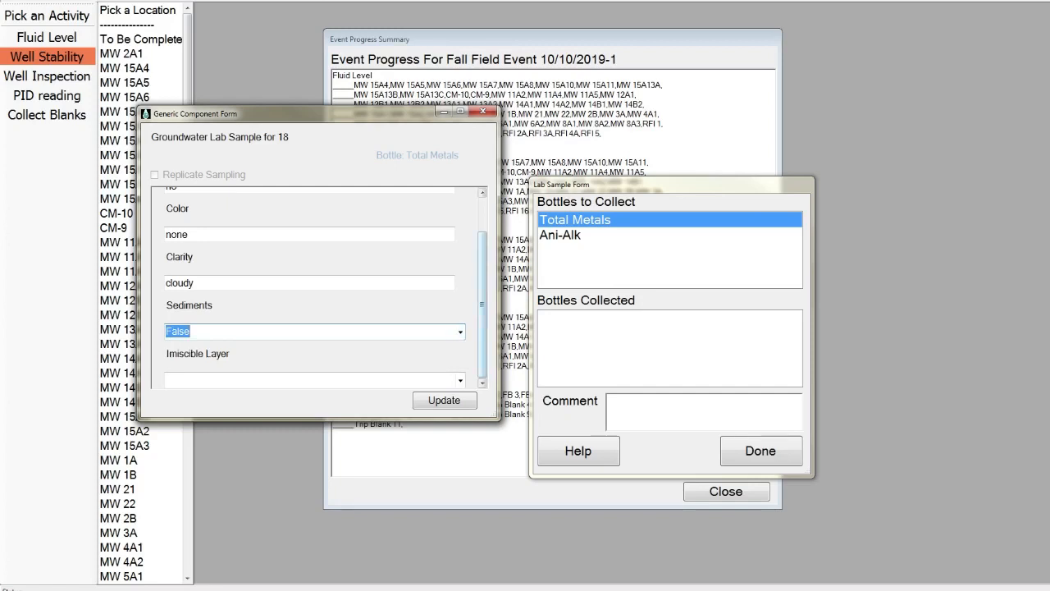
left_click(461, 380)
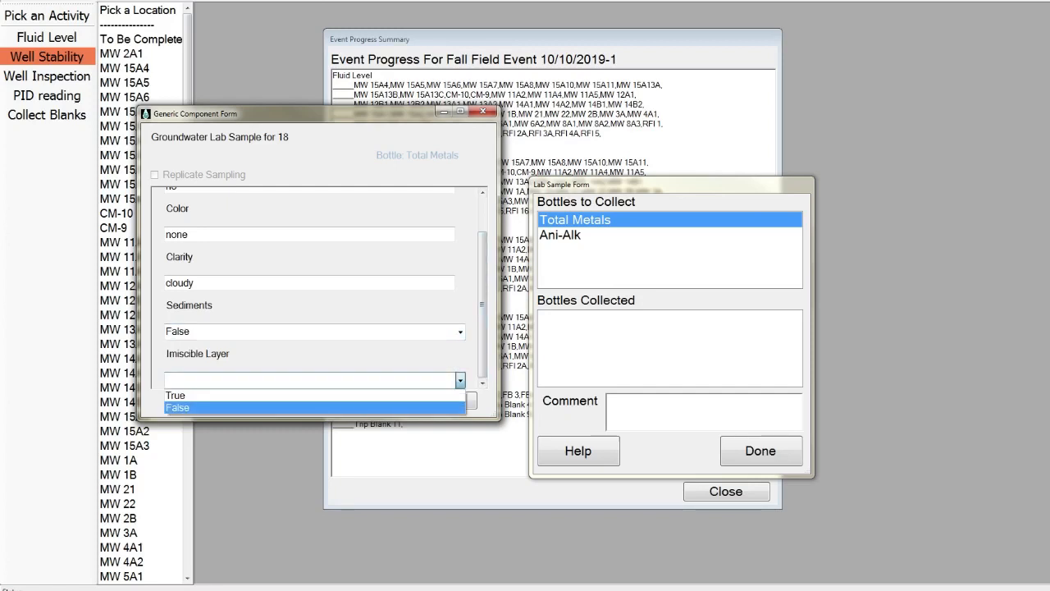
key("Up")
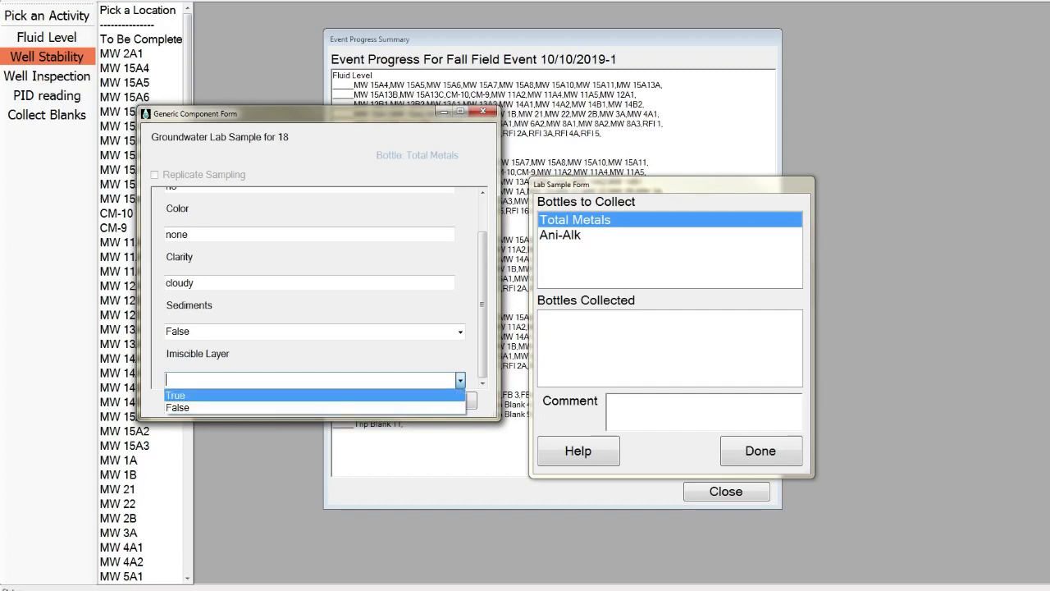
key("Return")
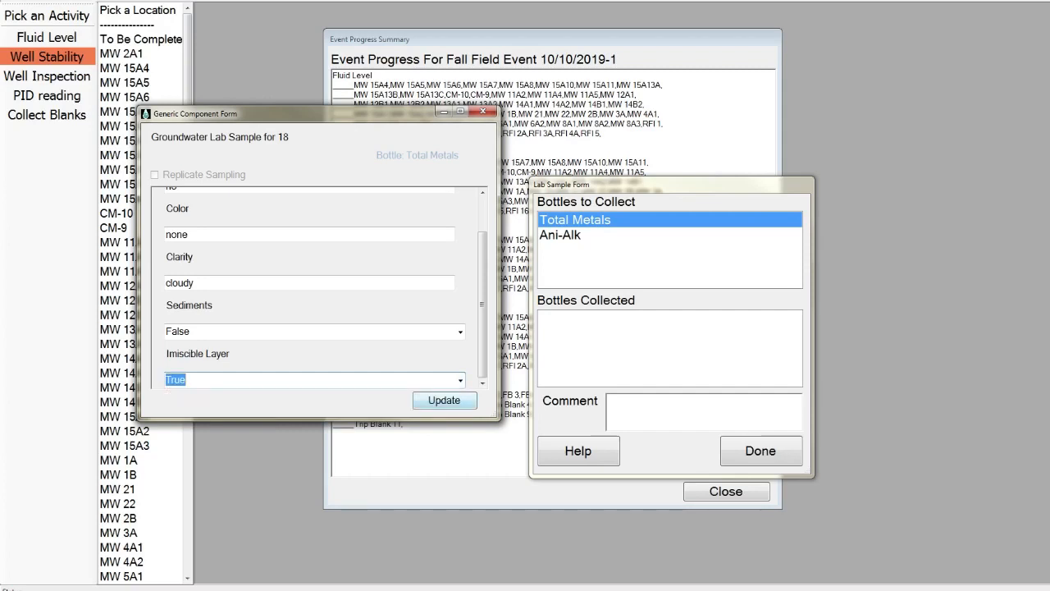
left_click(444, 400)
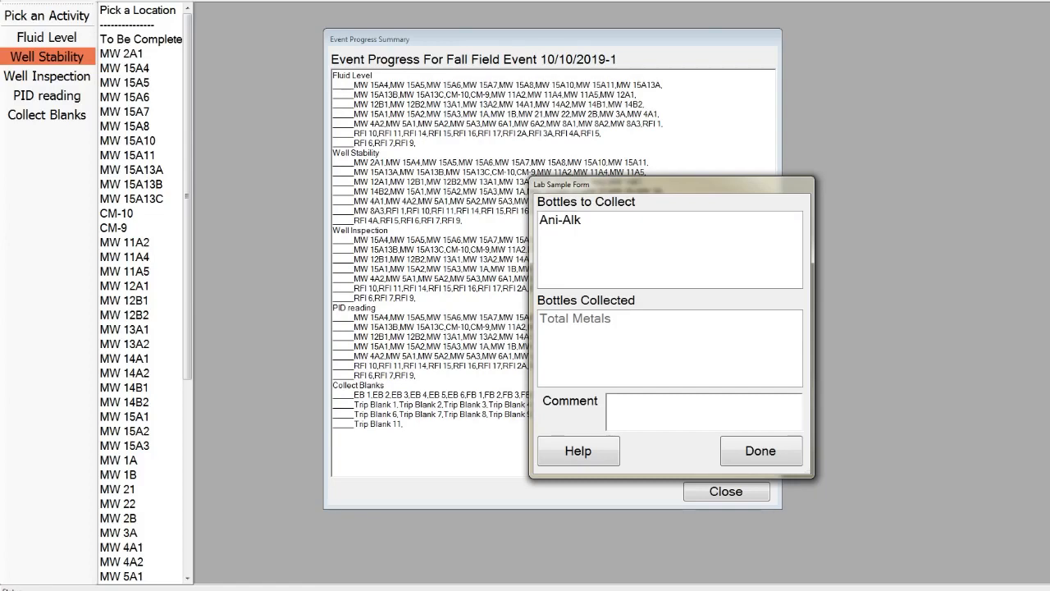
Collect the Ani-Alk bottle for MW 2A1 and complete the Lab Sample form.
left_click(561, 220)
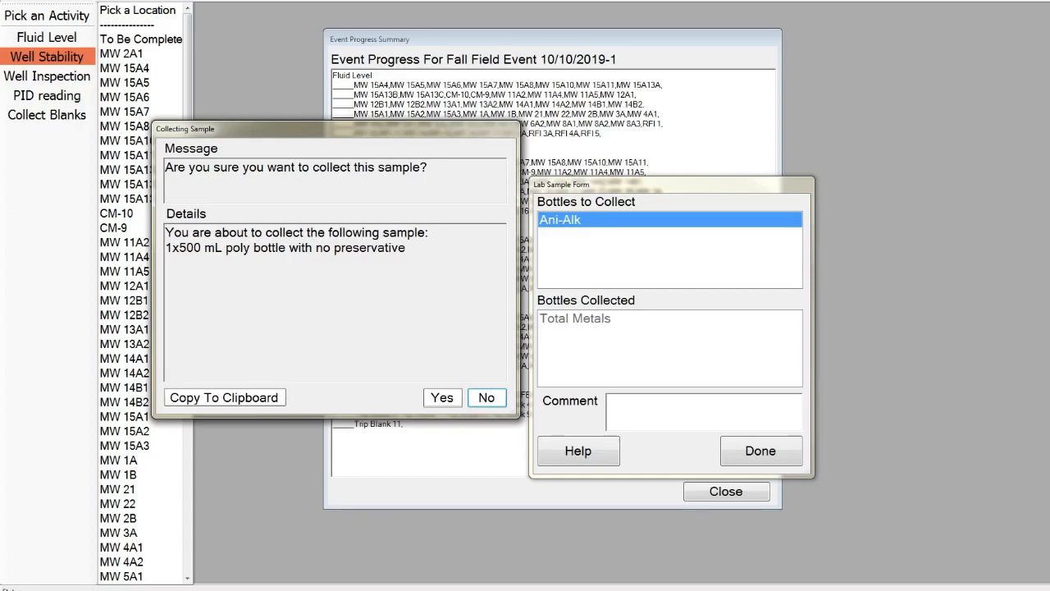
left_click(442, 398)
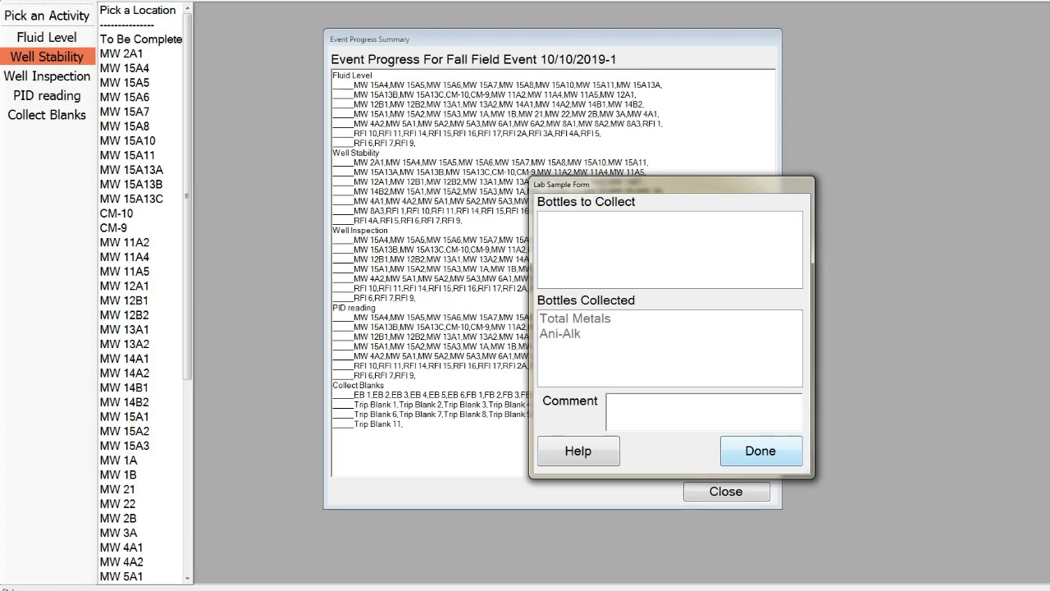
left_click(760, 451)
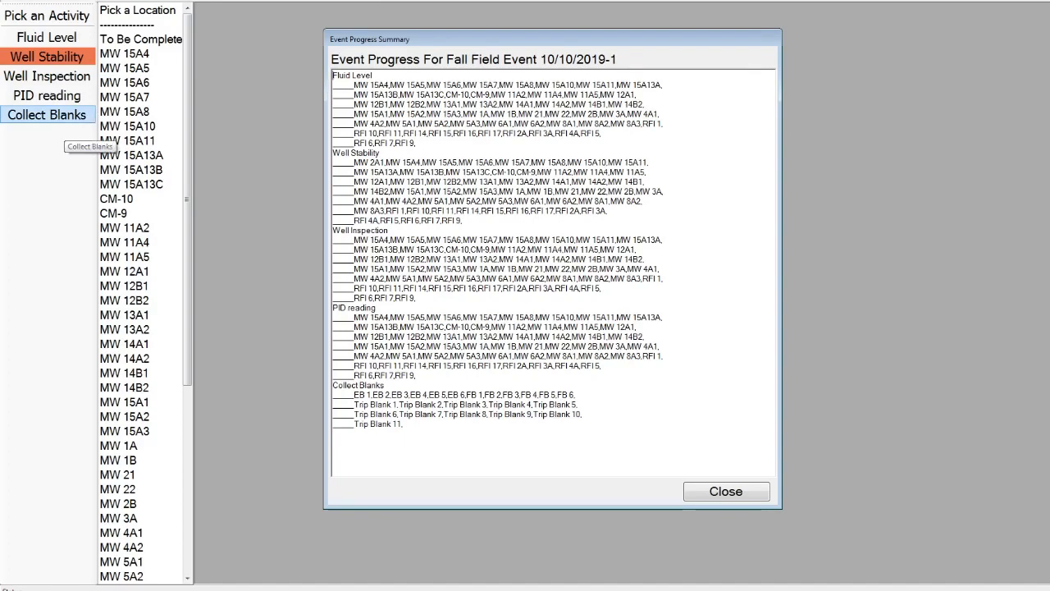
Complete the Collect Blanks form for EB 1 with the comment "Groundwater level tape".
left_click(58, 120)
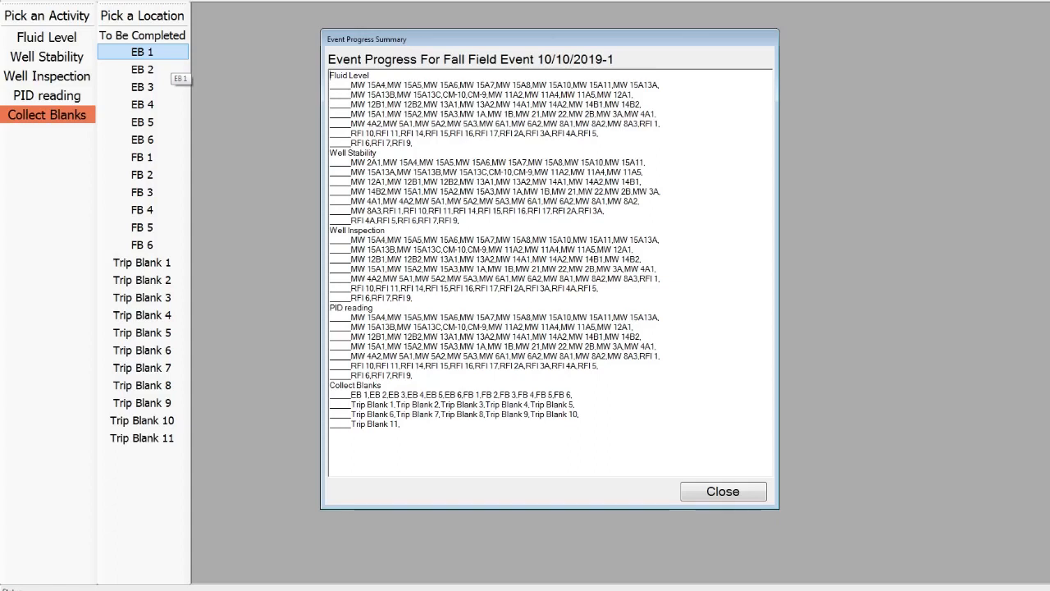
left_click(160, 53)
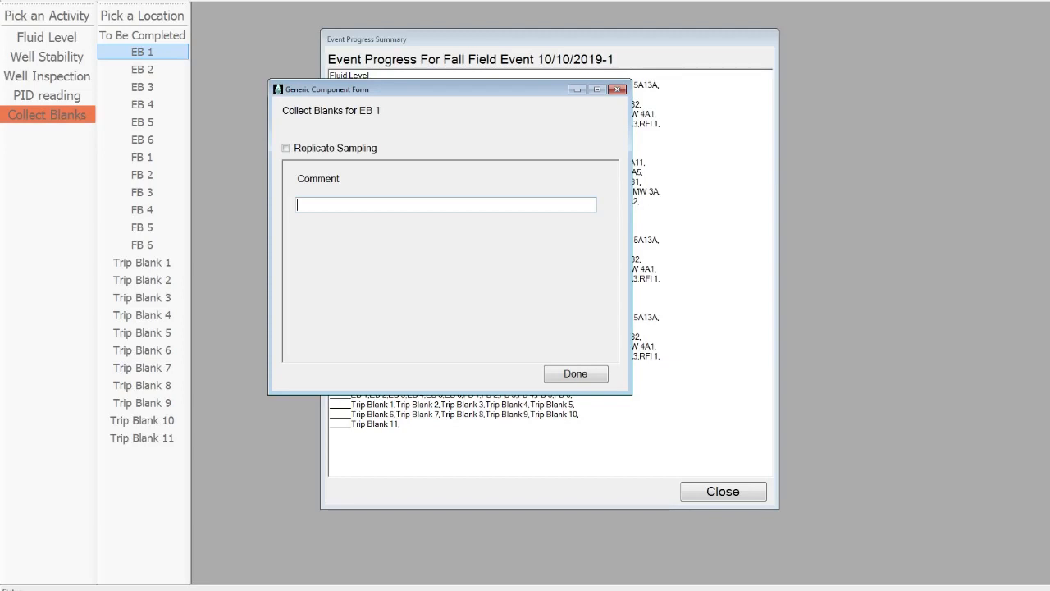
type("tape")
key("BackSpace")
key("BackSpace")
key("BackSpace")
key("BackSpace")
key("BackSpace")
type("Groundwater level tape")
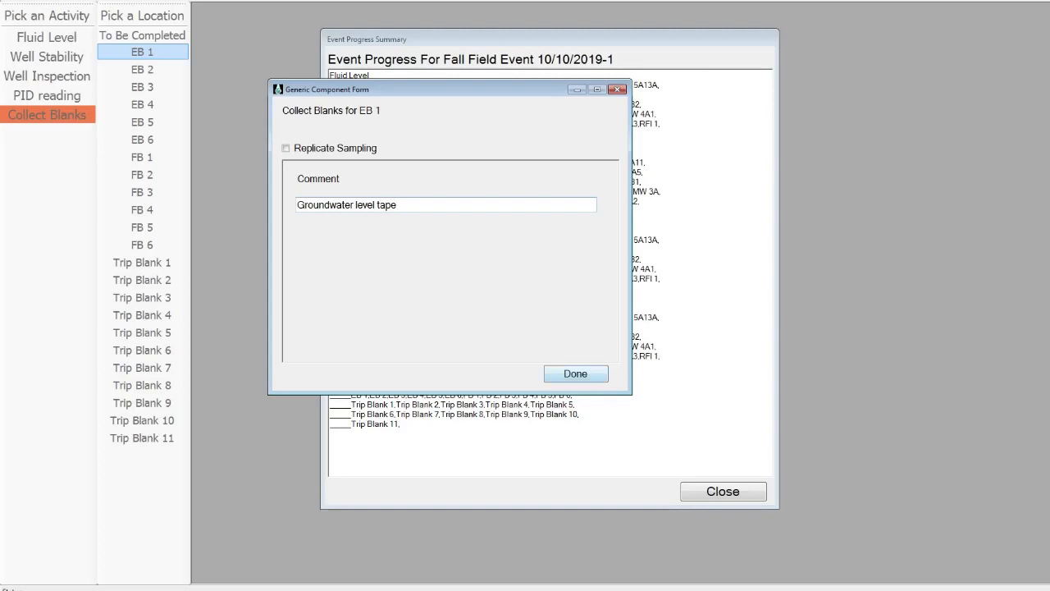
left_click(576, 374)
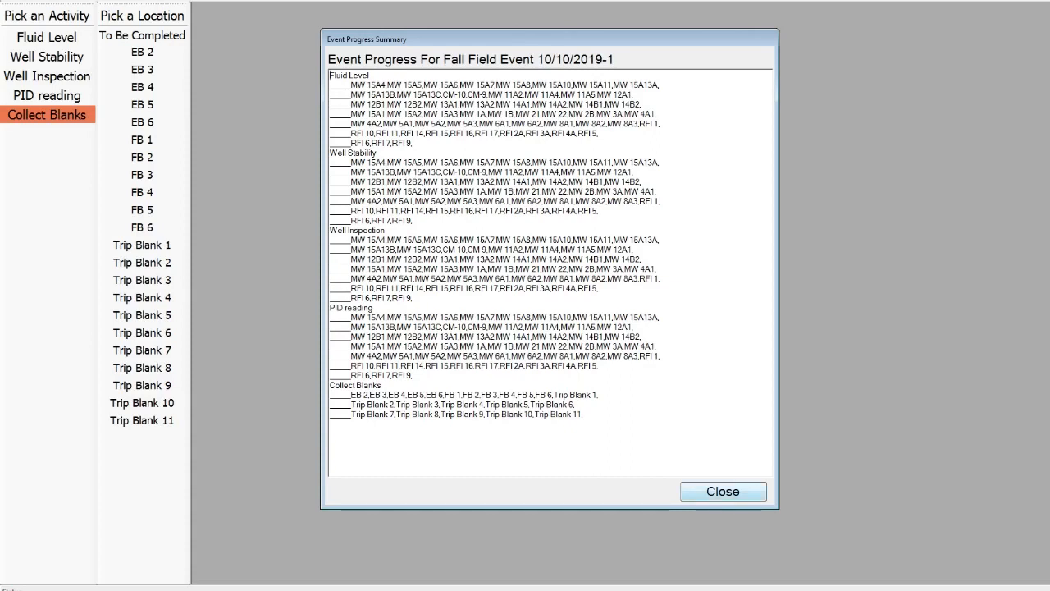
Check the locations still open for PID reading and review the Fall Field Event's full progress summary.
key("Escape")
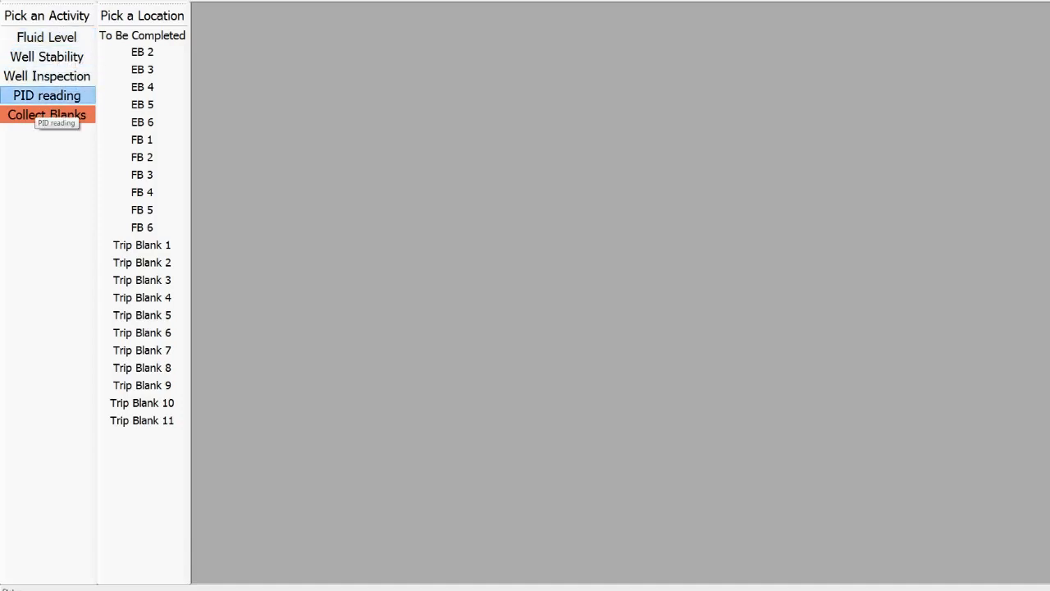
left_click(46, 95)
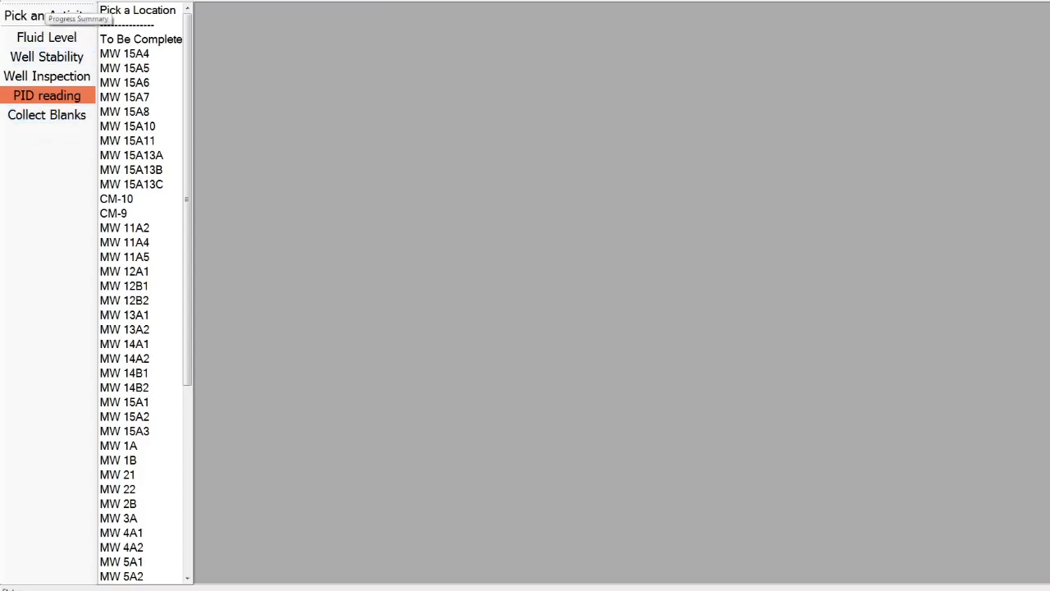
left_click(47, 2)
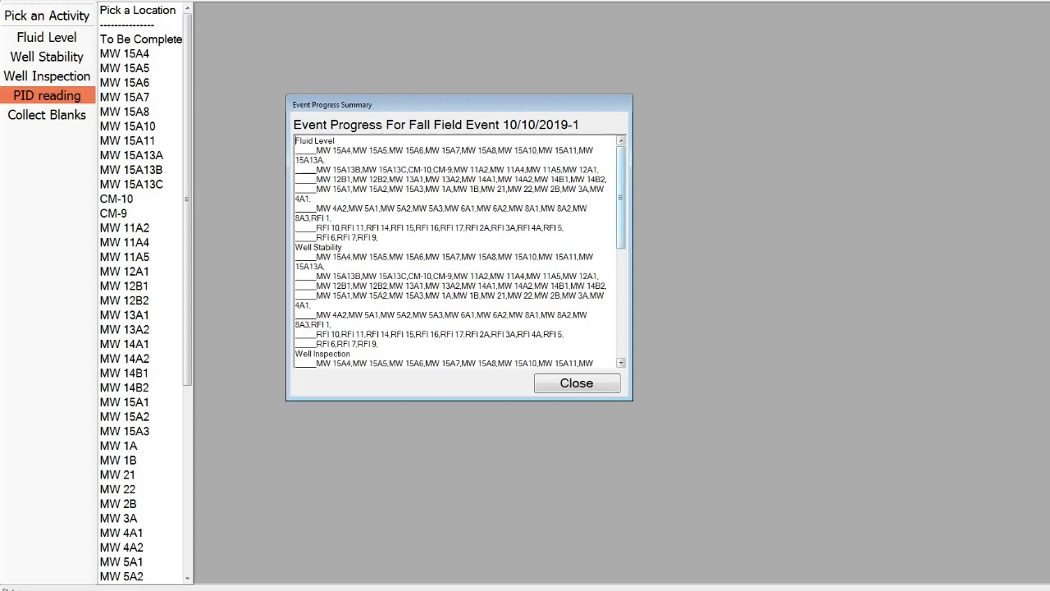
scroll(460, 250, "down", 6)
scroll(459, 251, "up", 6)
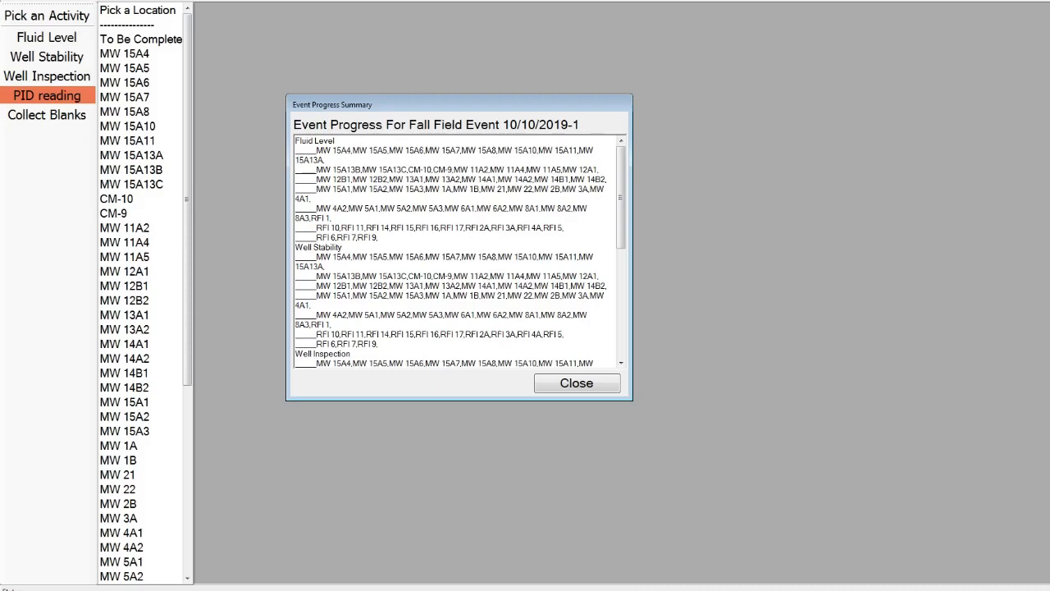
scroll(459, 250, "down", 9)
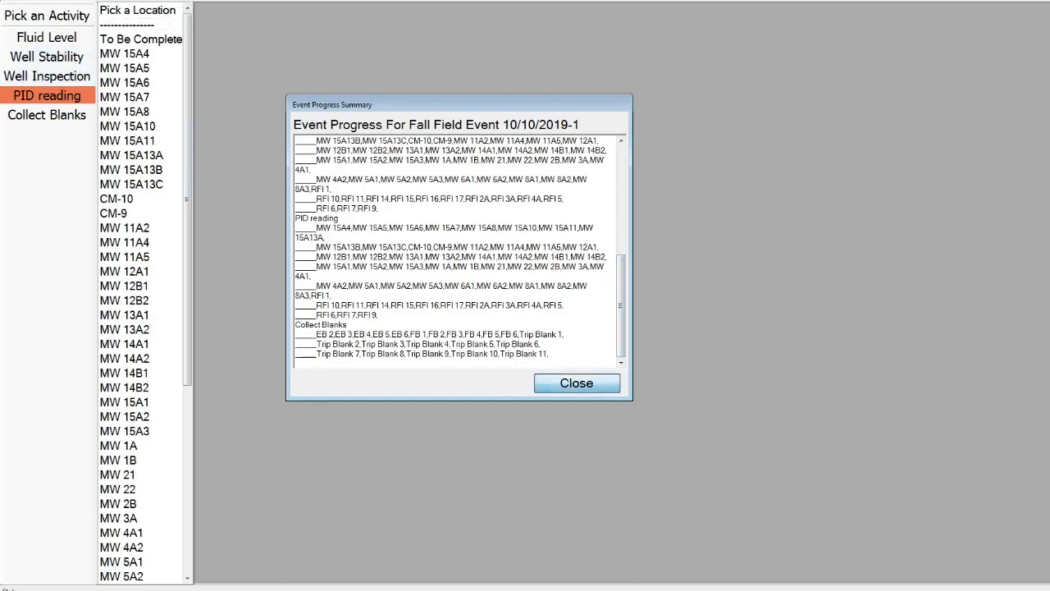
left_click(577, 383)
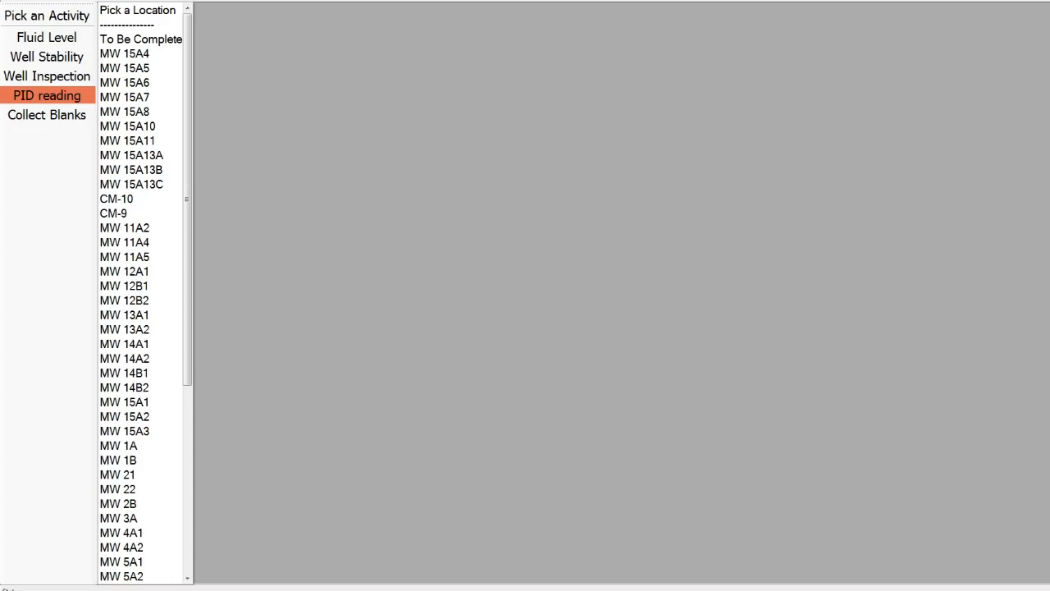
Exit the Fall Field Event, confirm leaving it with active events, and close the Event Manager and LAFF.
left_click(297, 17)
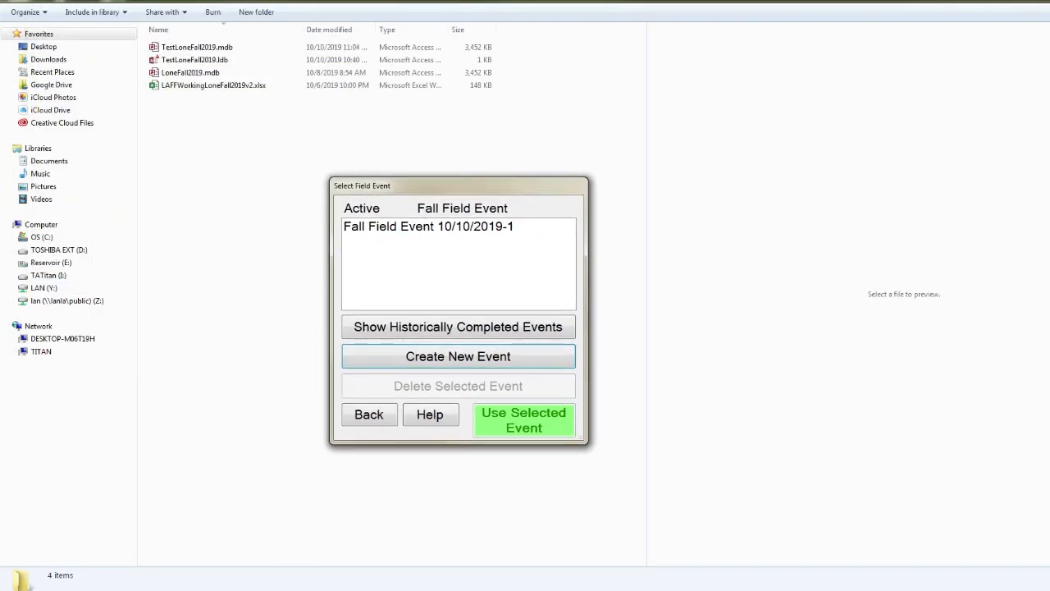
left_click(369, 415)
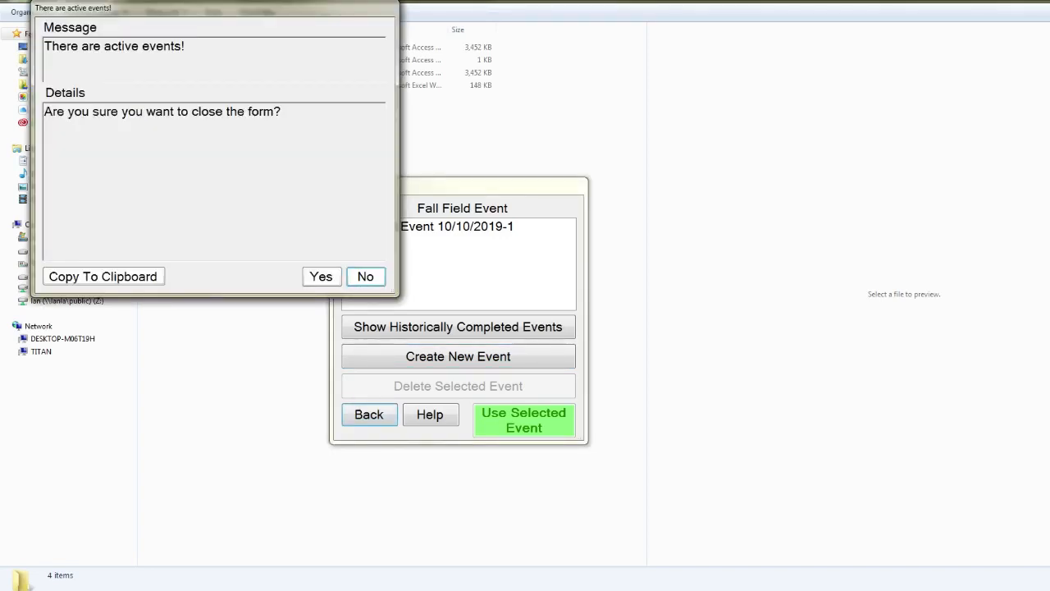
left_click(321, 276)
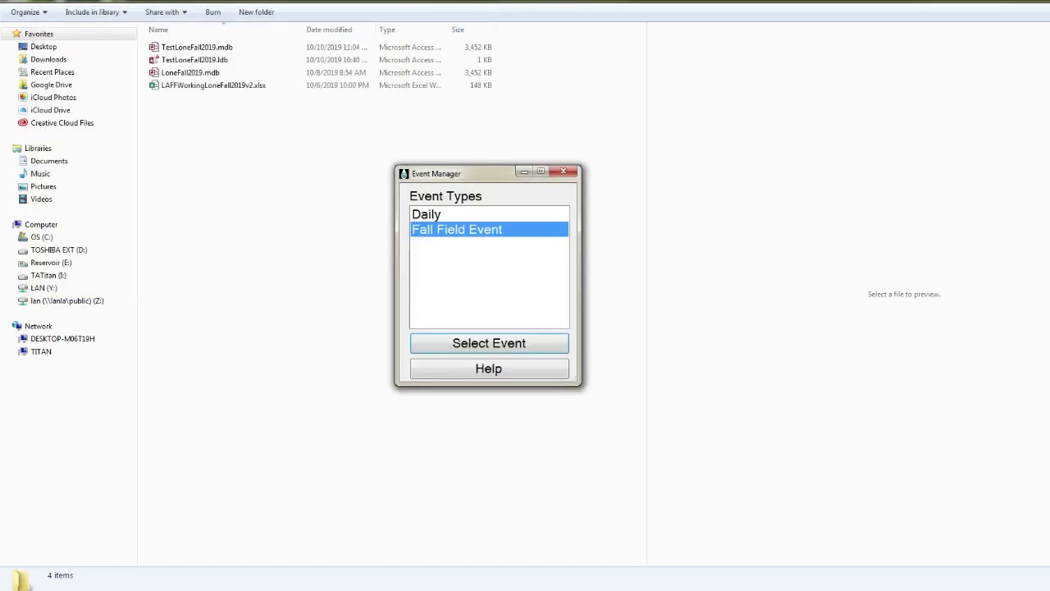
left_click(564, 171)
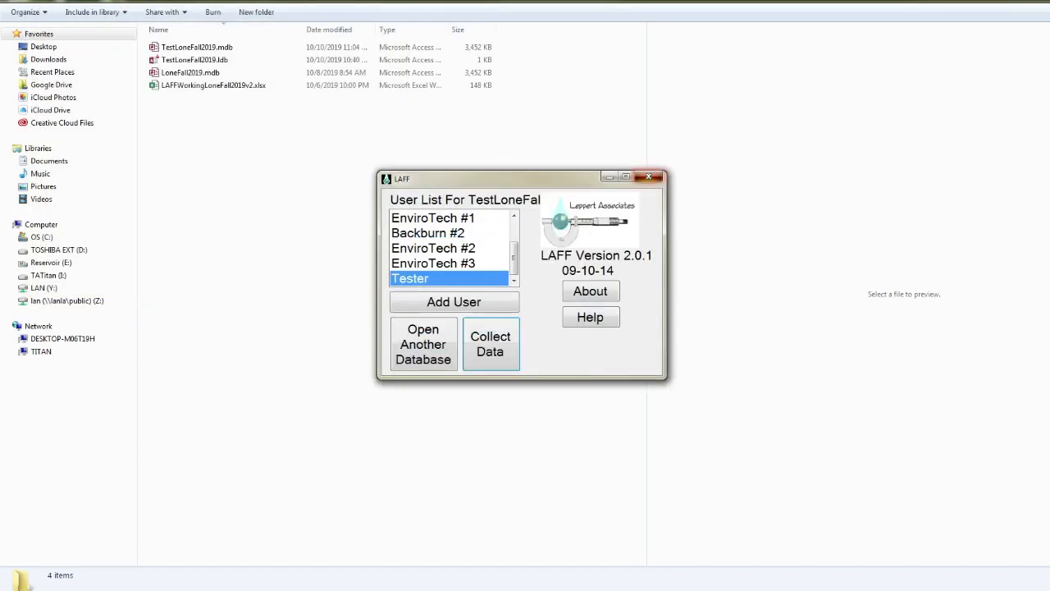
left_click(650, 176)
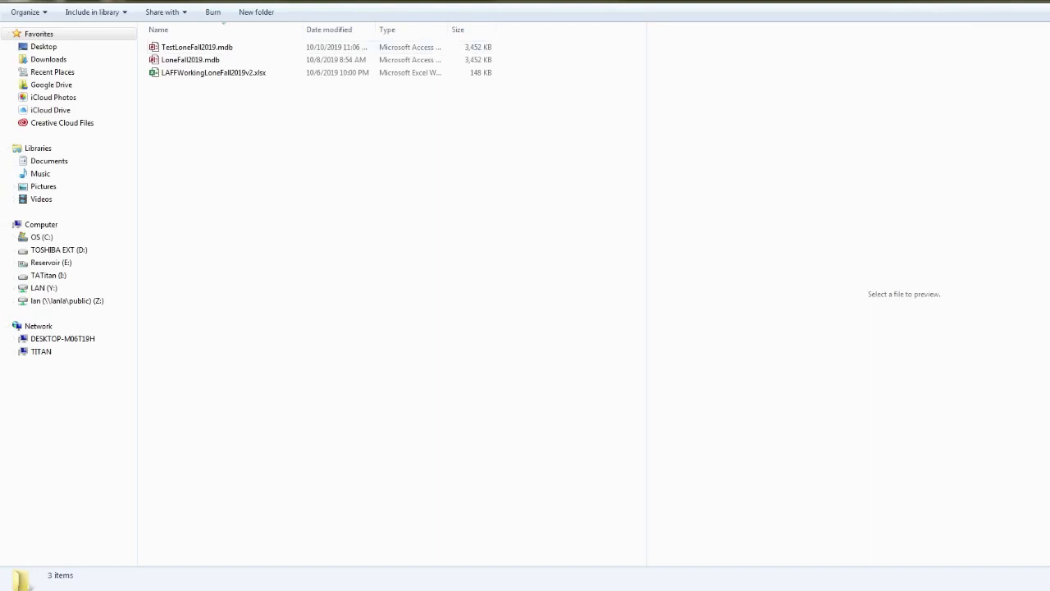
In Windows Explorer, copy the TestLoneFall2019.mdb database and create a folder named Backup beside it.
left_click(194, 47)
right_click(194, 47)
left_click(219, 282)
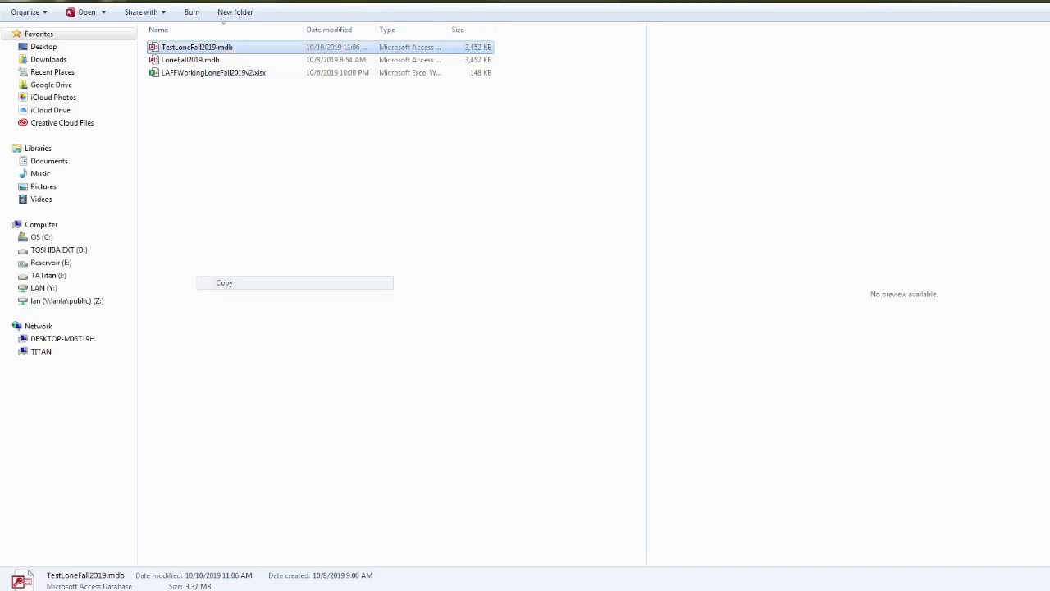
right_click(213, 280)
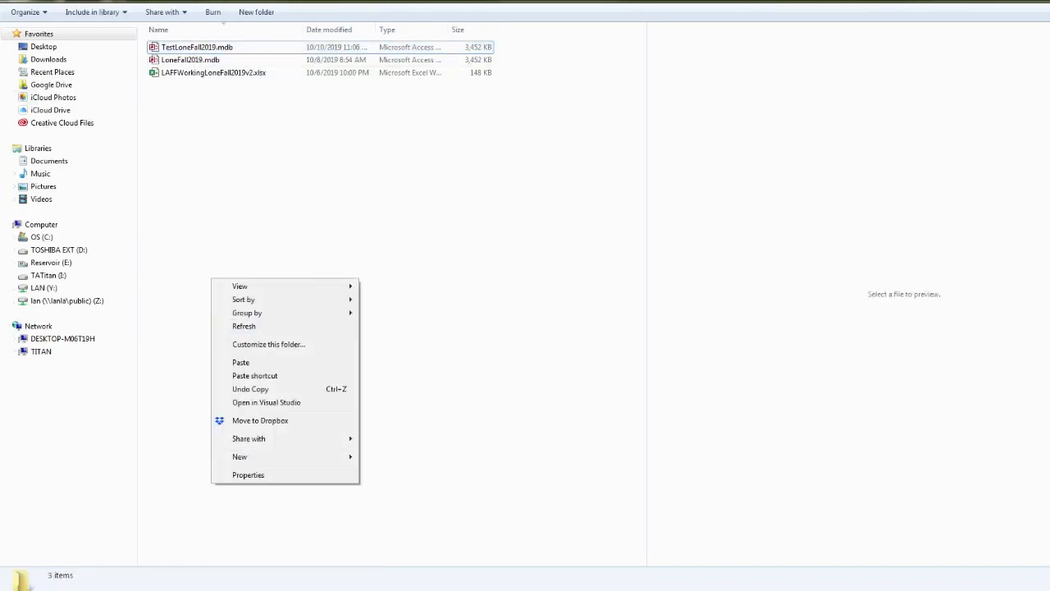
mouse_move(239, 456)
left_click(386, 265)
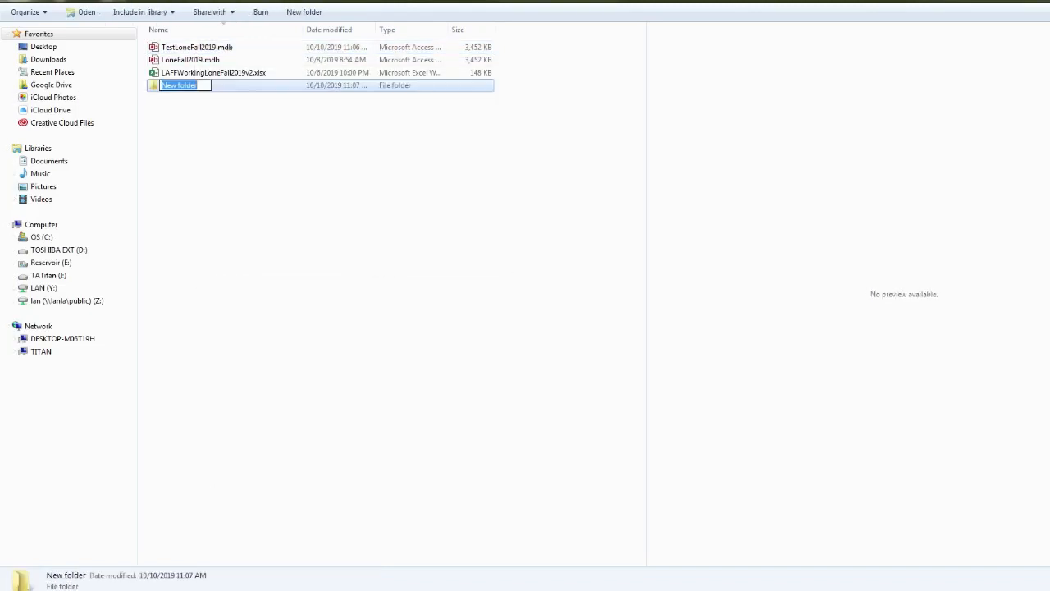
type("Backup")
key("Return")
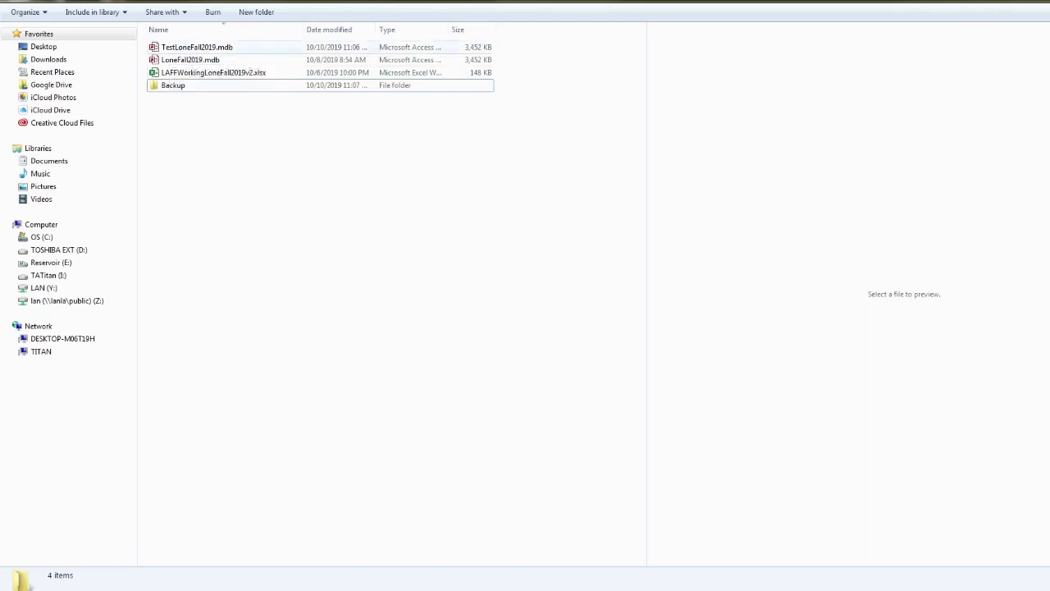
double_click(174, 85)
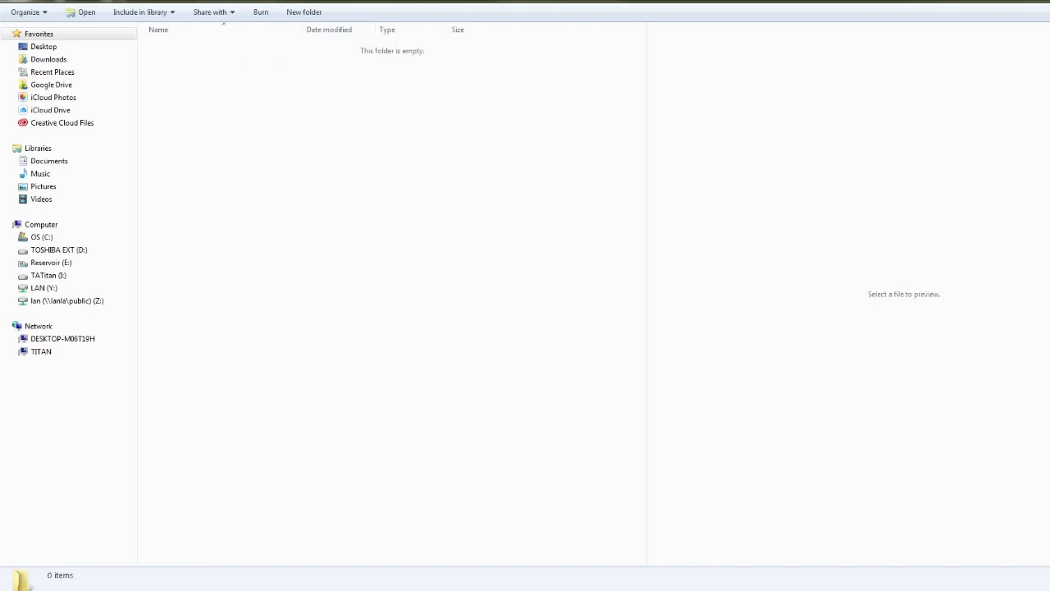
right_click(263, 206)
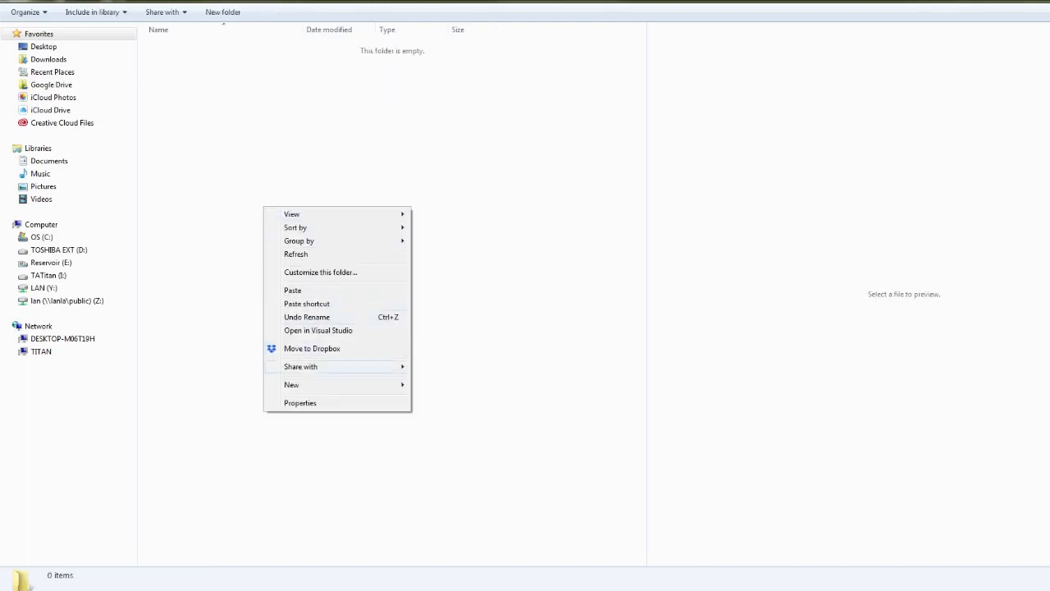
left_click(292, 290)
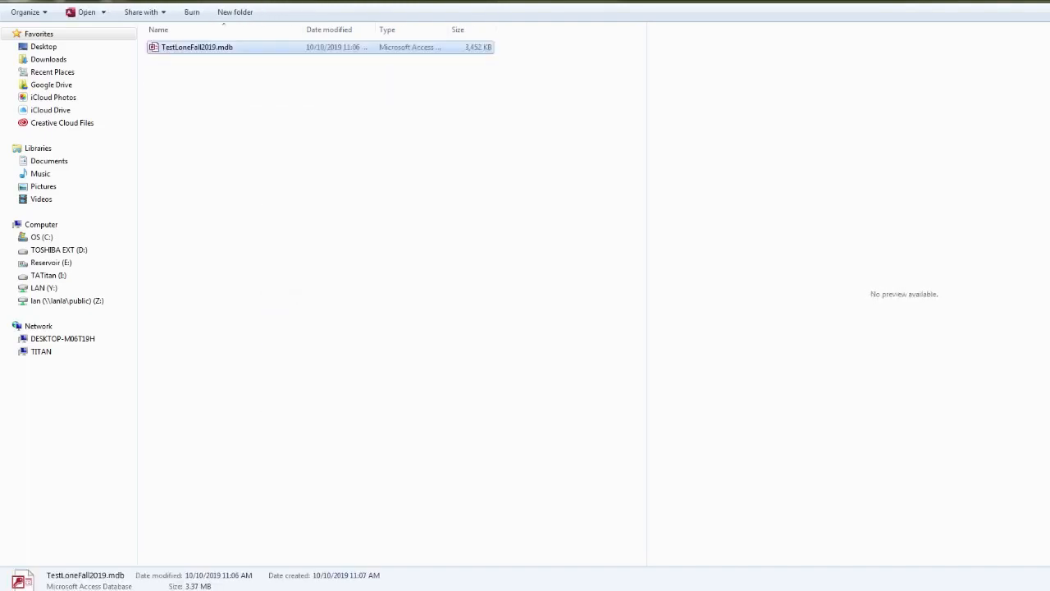
right_click(202, 47)
left_click(234, 331)
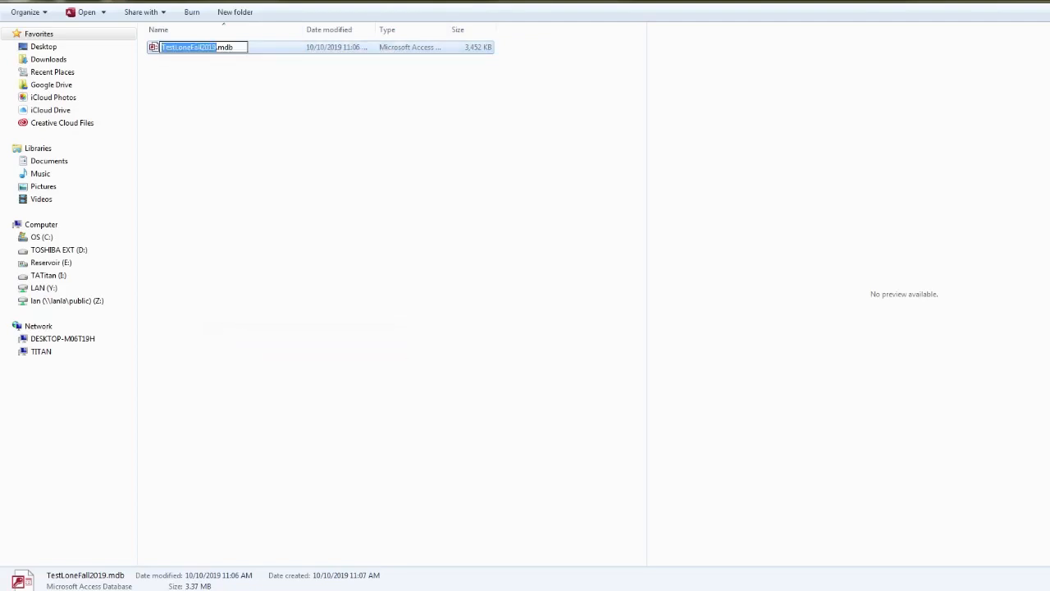
key("Right")
type("(")
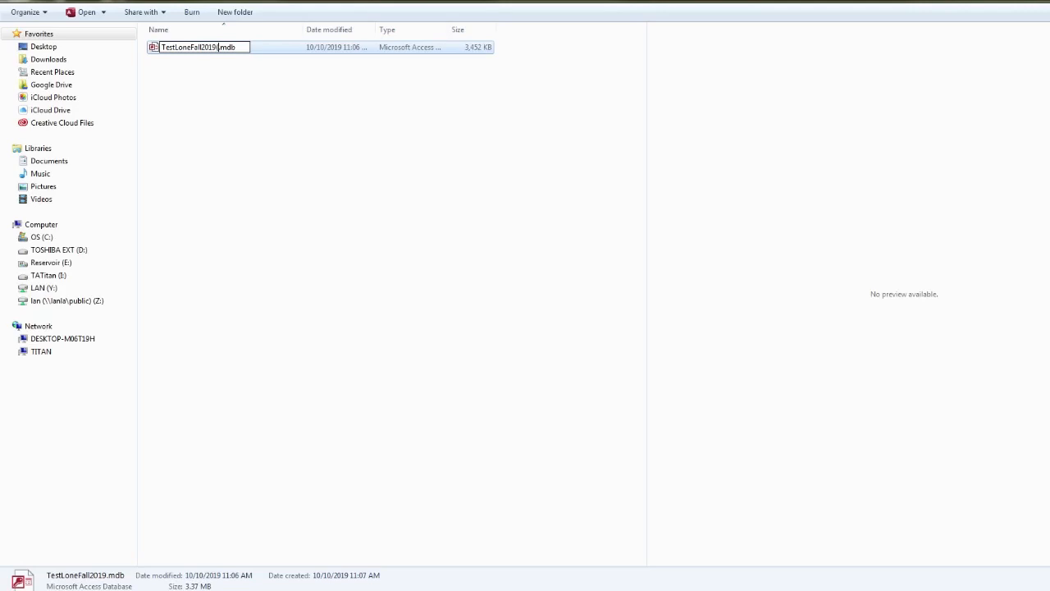
type("10-10-19)")
key("Return")
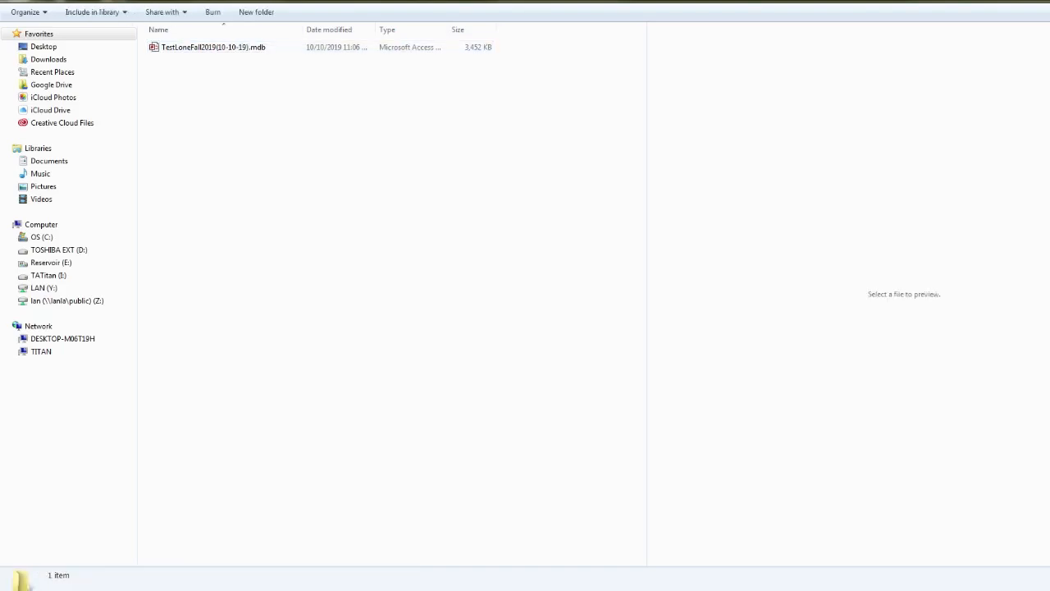
Go back through the LoneFall2019 DB folder and reopen Backup to check the dated database copy.
key("BackSpace")
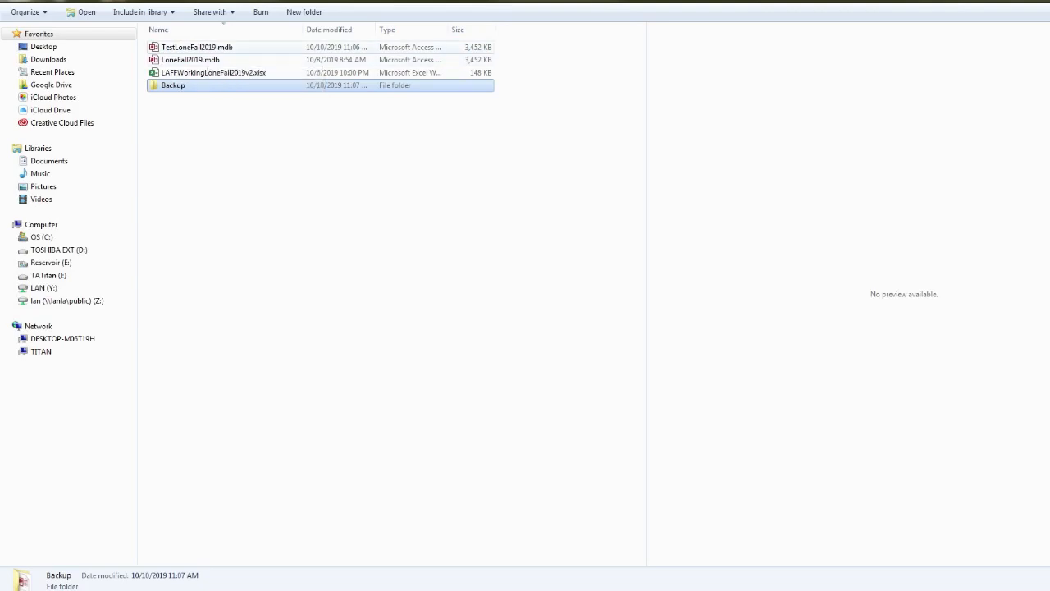
key("alt+Left")
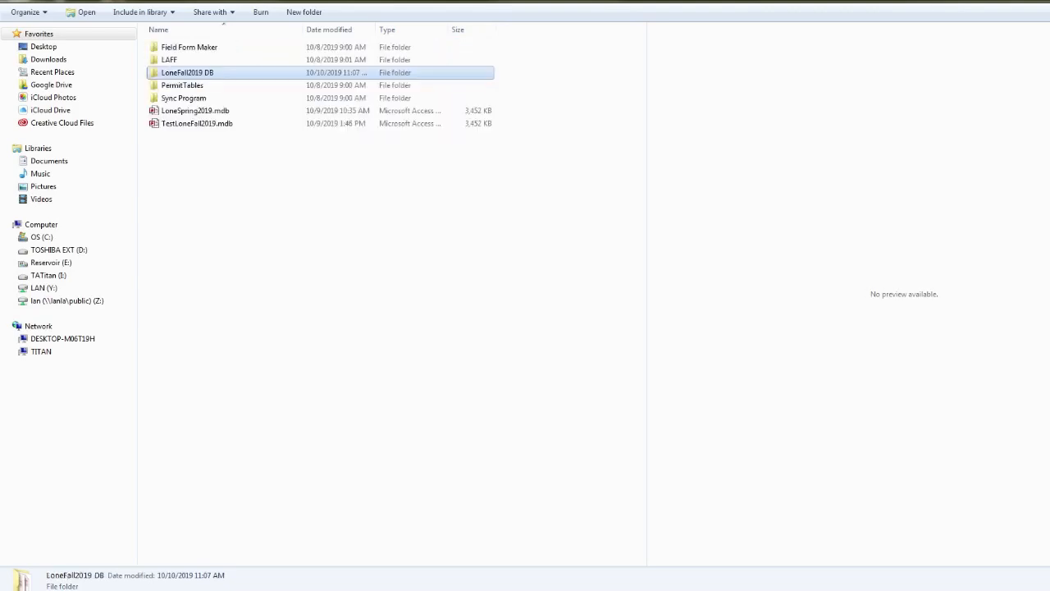
double_click(187, 73)
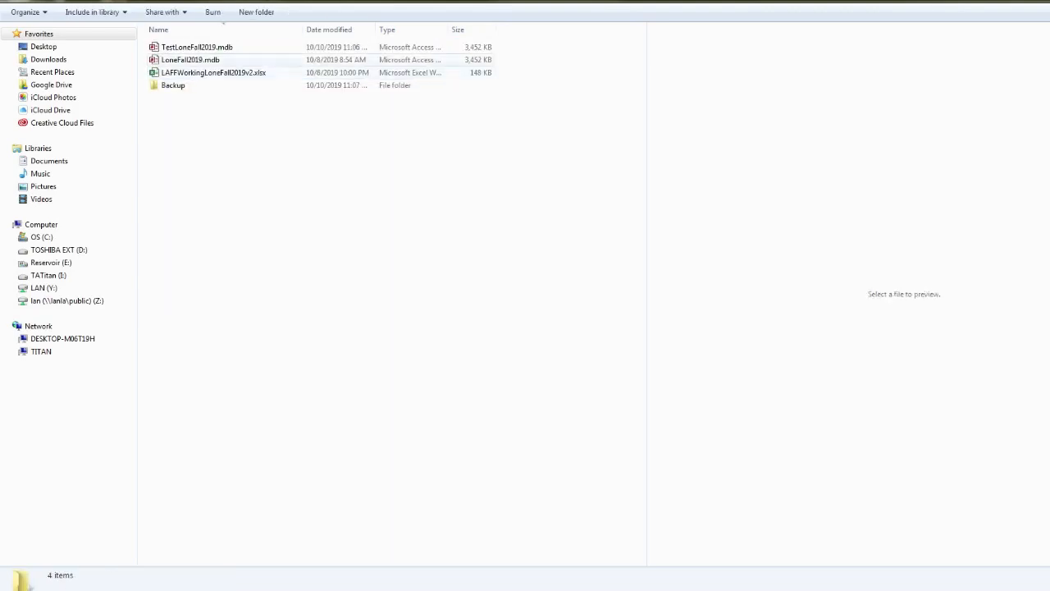
double_click(176, 86)
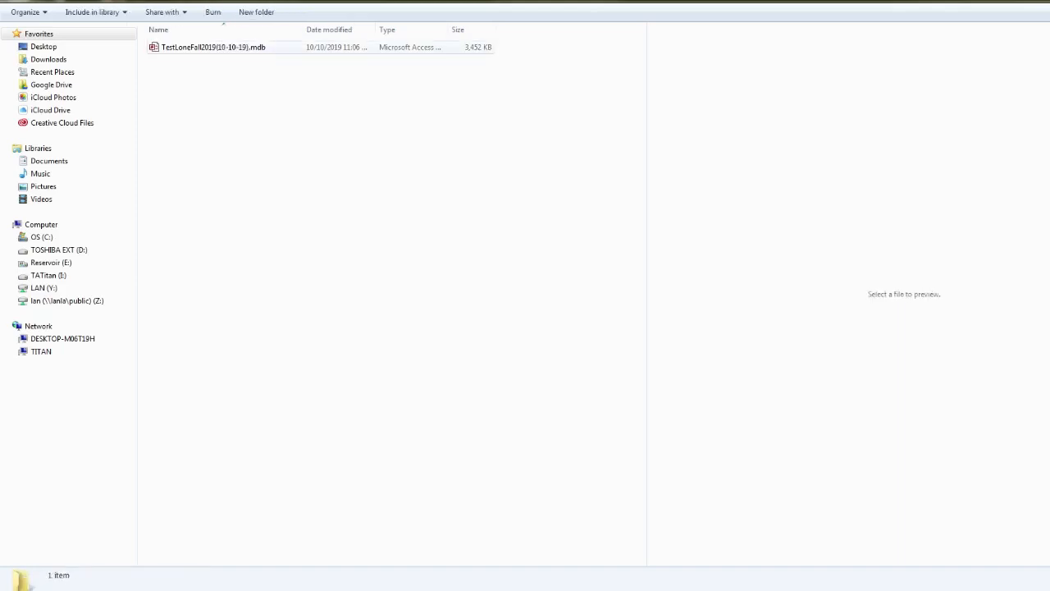